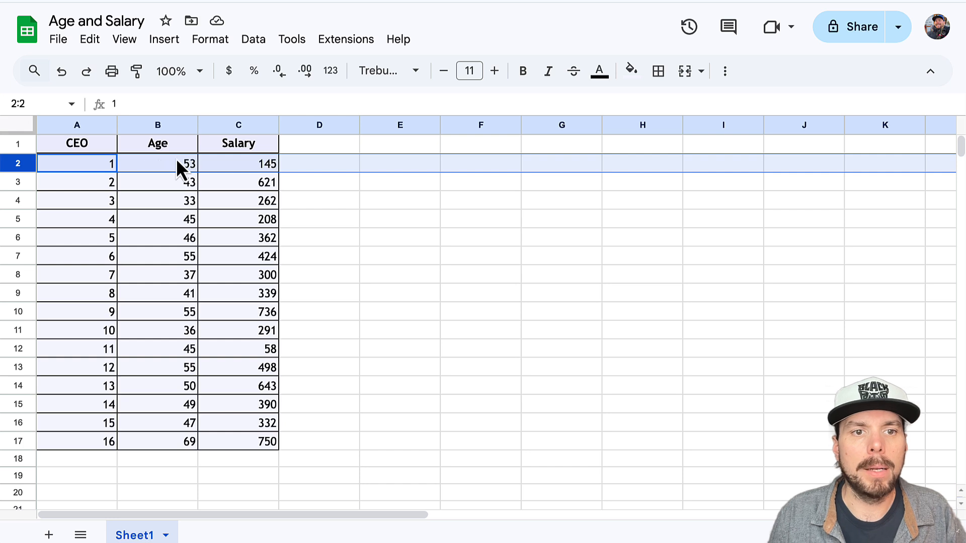
{"action": "left_click", "coordinate": [245, 166]}
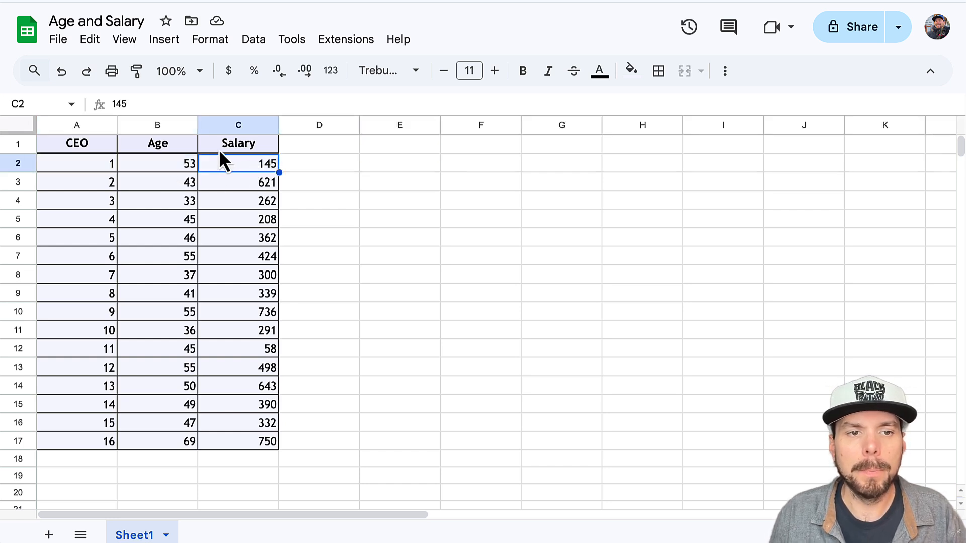
{"action": "left_click", "coordinate": [166, 125]}
{"action": "left_click", "coordinate": [236, 126]}
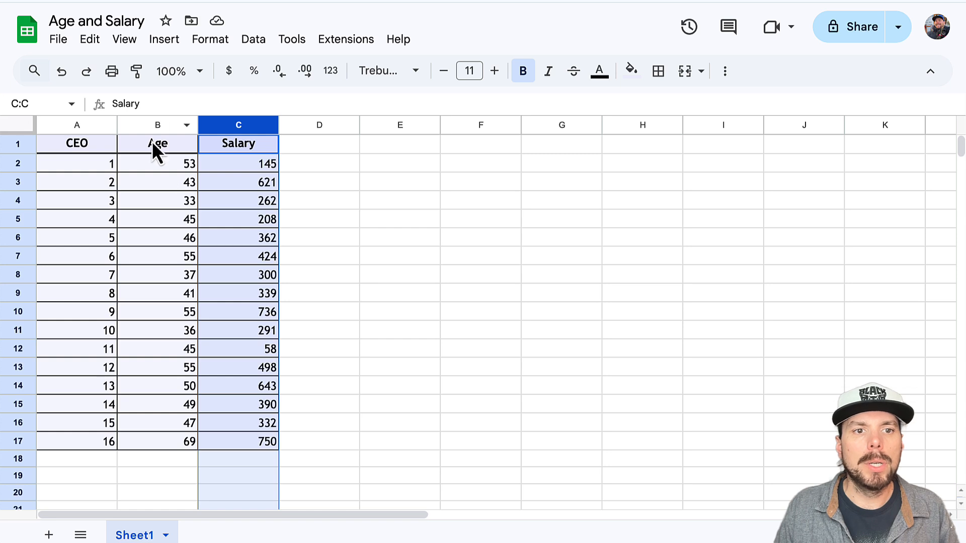
{"action": "left_click", "coordinate": [160, 126]}
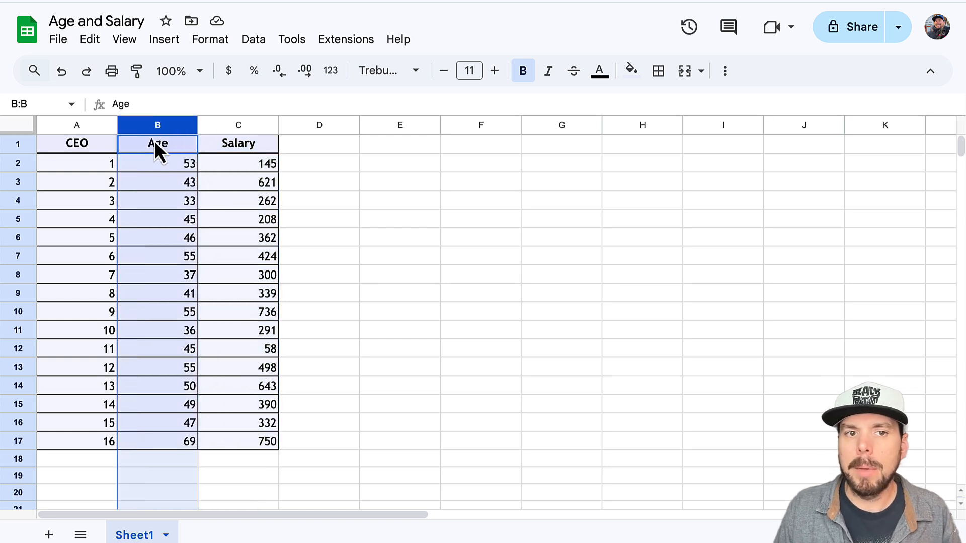
{"action": "left_click", "coordinate": [232, 127]}
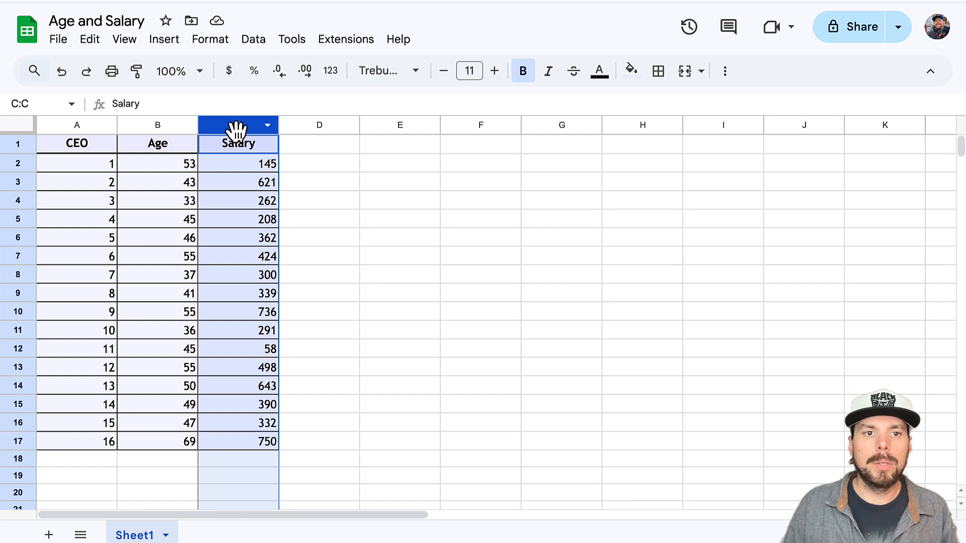
Rename the column headers in B1 and C1 to "Age (x)" and "Salary (y)"
{"action": "left_click", "coordinate": [169, 143]}
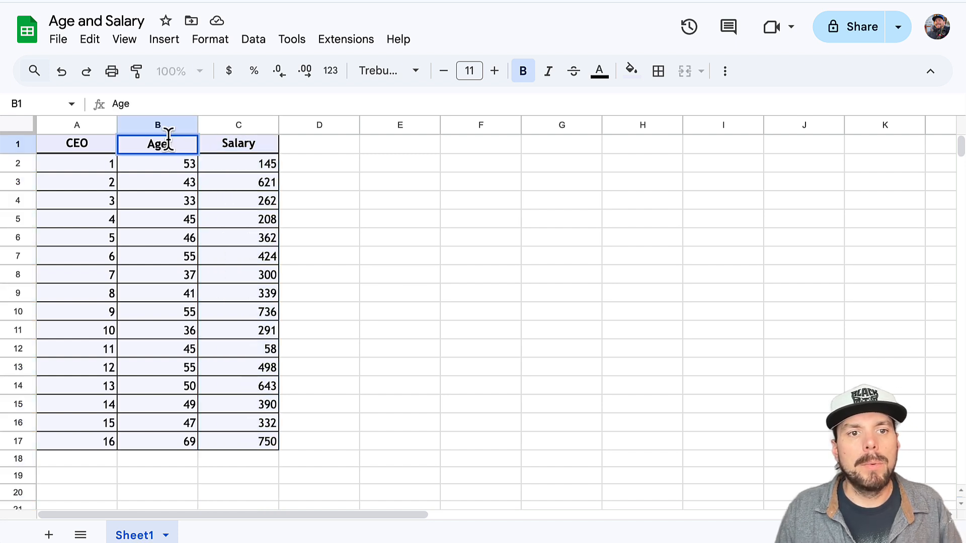
{"action": "double_click", "coordinate": [180, 144]}
{"action": "type", "text": "(x)"}
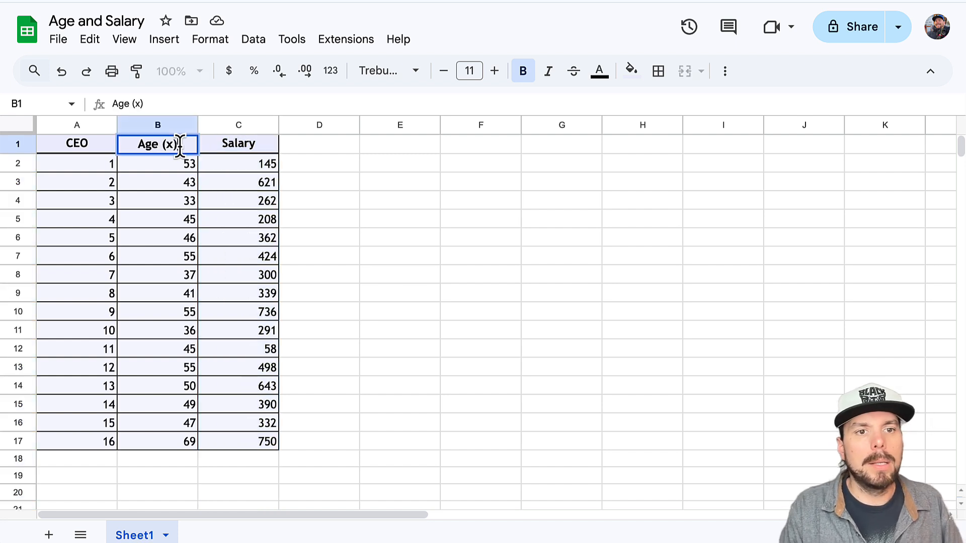
{"action": "left_click", "coordinate": [261, 150]}
{"action": "double_click", "coordinate": [259, 146]}
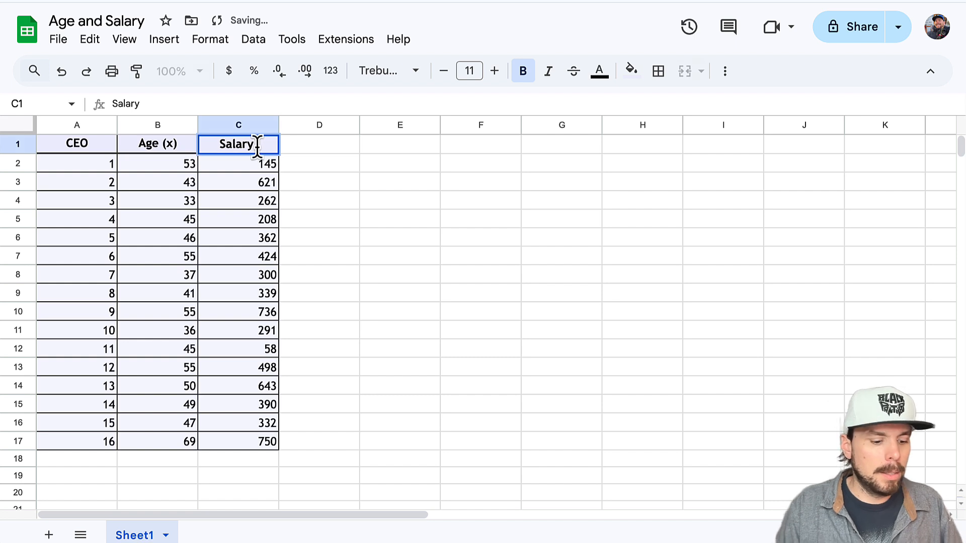
{"action": "type", "text": "(y)"}
{"action": "key", "text": "Return"}
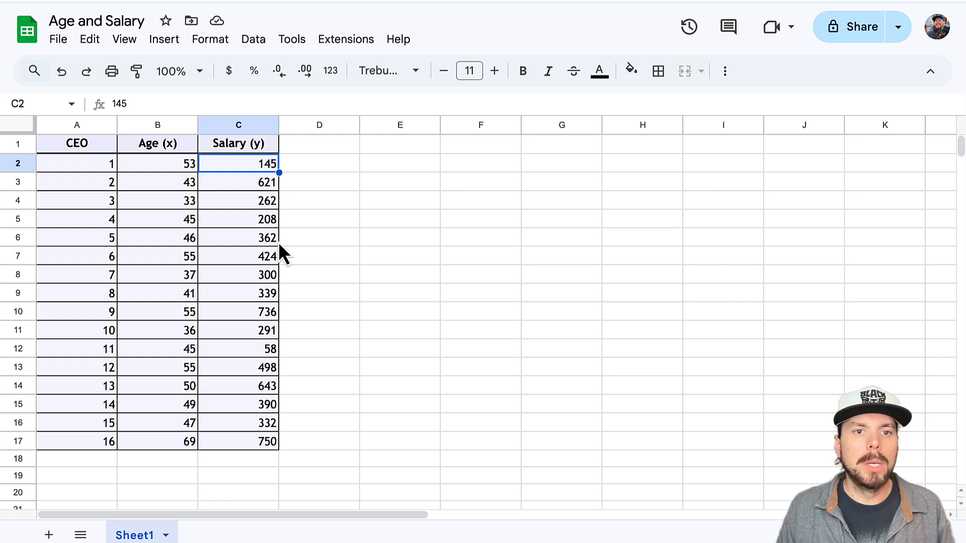
{"action": "left_click", "coordinate": [234, 125]}
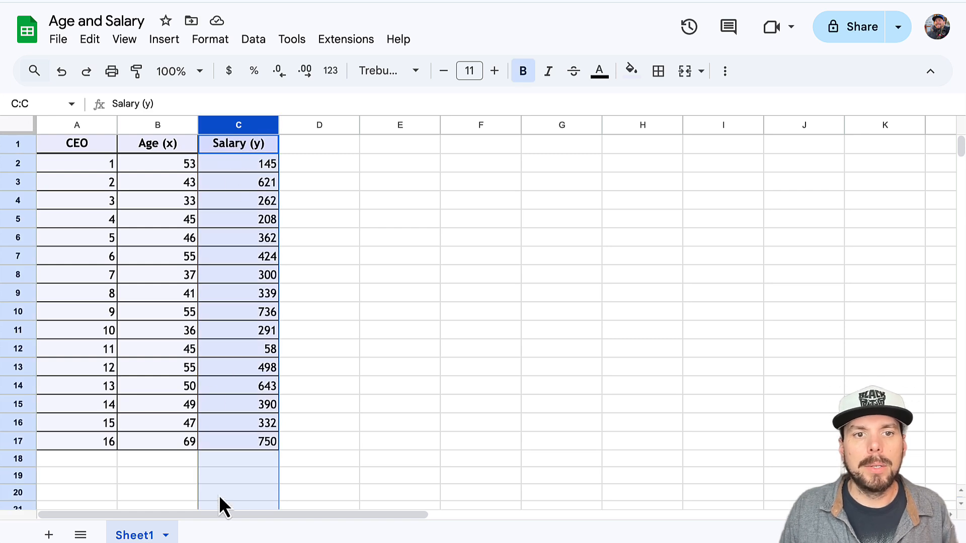
{"action": "left_click", "coordinate": [158, 125]}
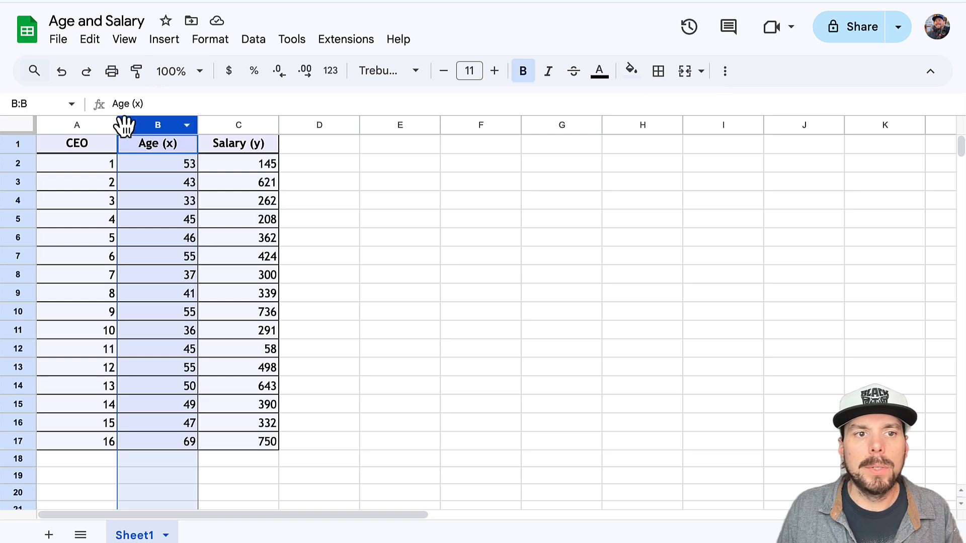
Create a filter over the CEO, Age (x) and Salary (y) columns A to C
{"action": "left_click", "coordinate": [77, 127]}
{"action": "left_click_drag", "start_coordinate": [77, 132], "coordinate": [233, 133]}
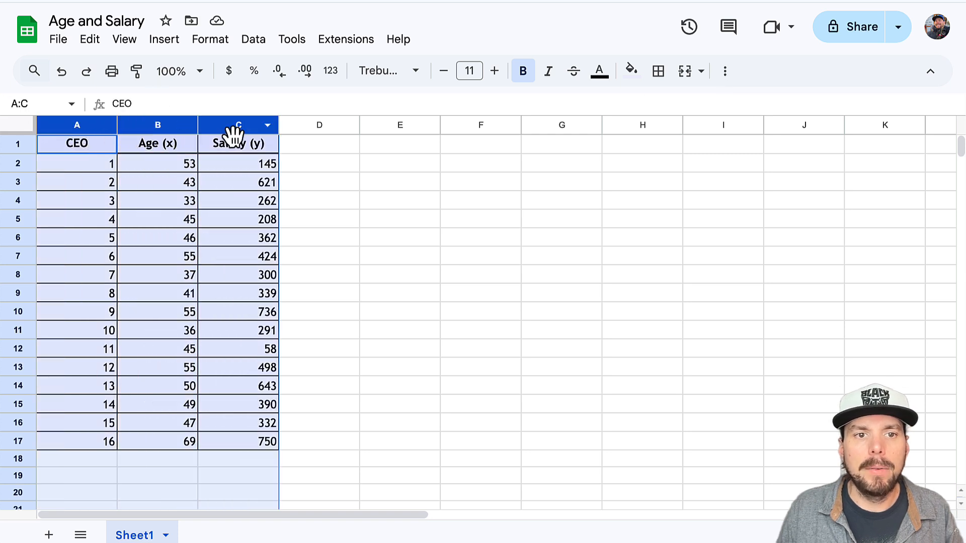
{"action": "left_click", "coordinate": [724, 73]}
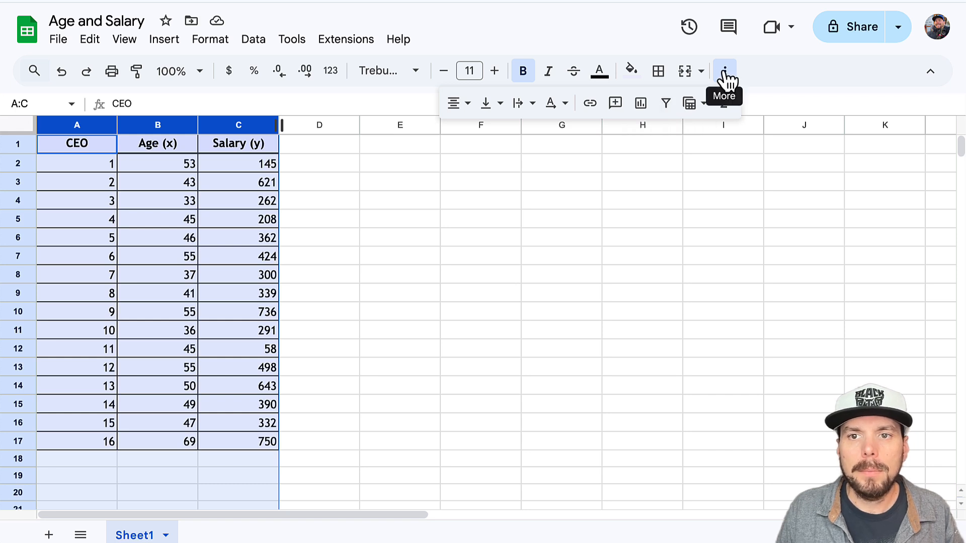
{"action": "left_click", "coordinate": [666, 103]}
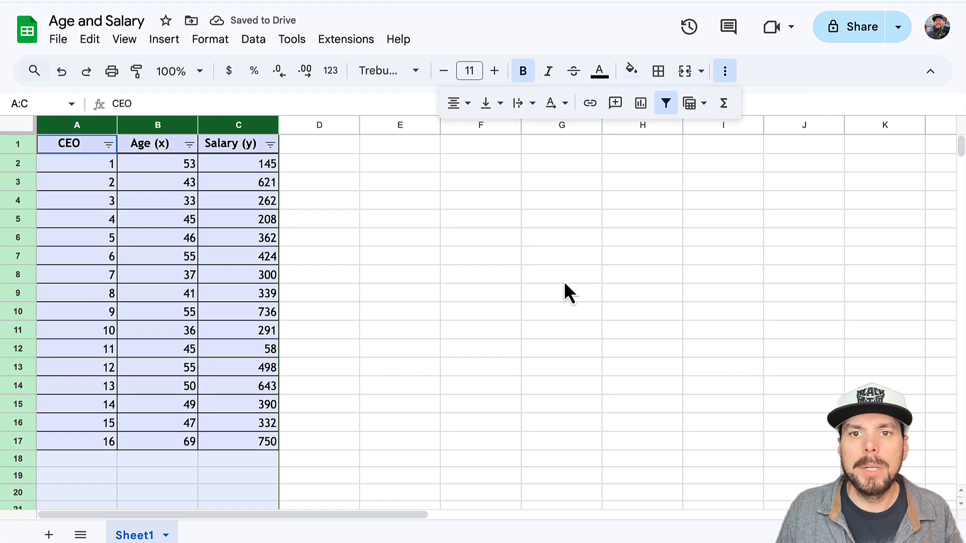
{"action": "left_click", "coordinate": [542, 258]}
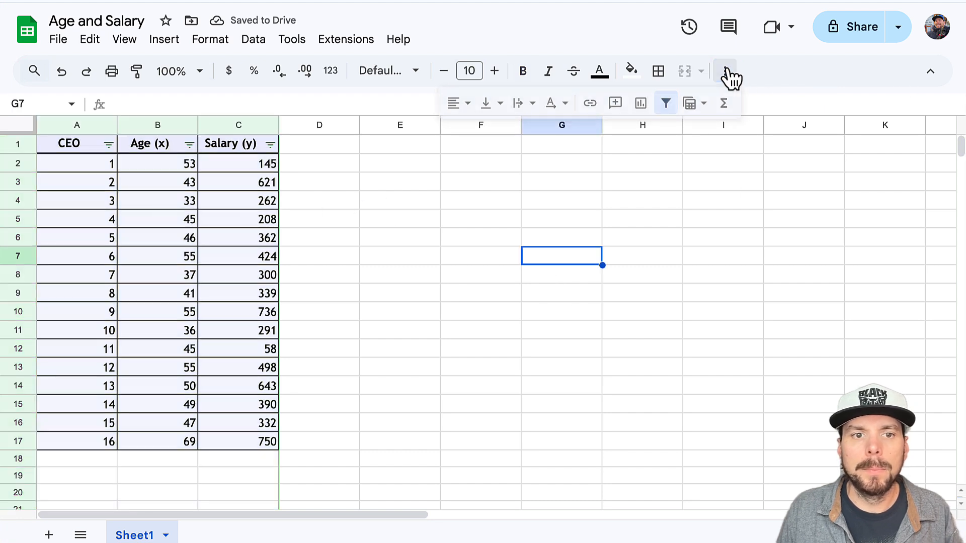
{"action": "left_click", "coordinate": [725, 72]}
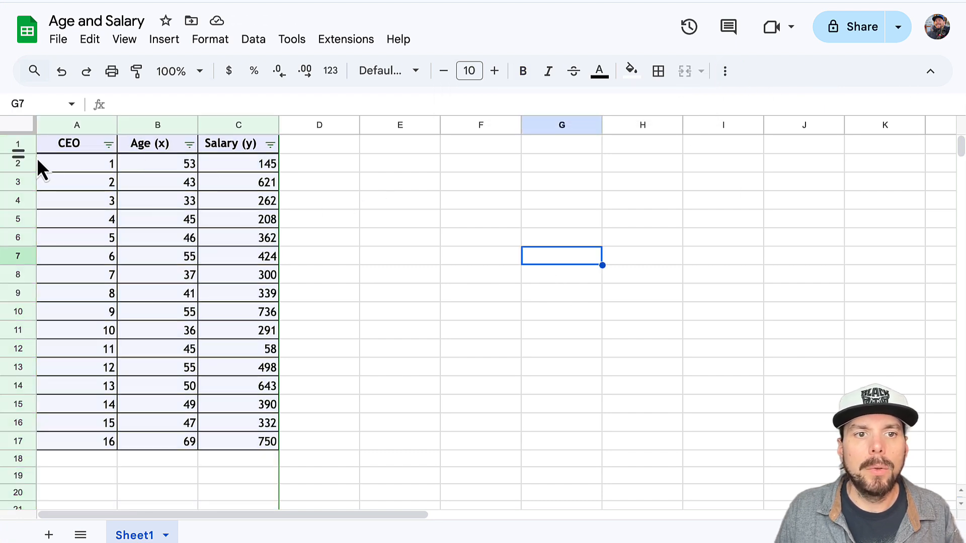
{"action": "left_click", "coordinate": [190, 145]}
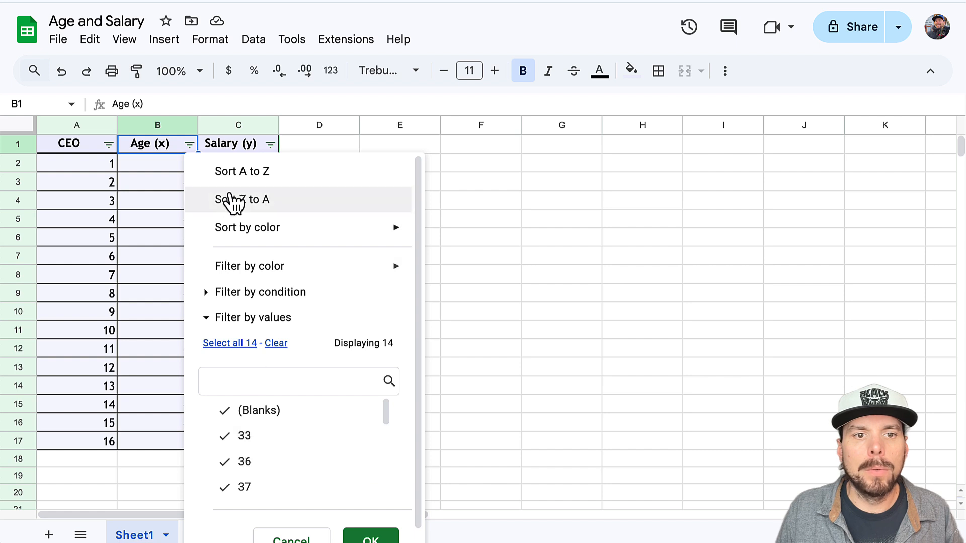
{"action": "left_click", "coordinate": [322, 148]}
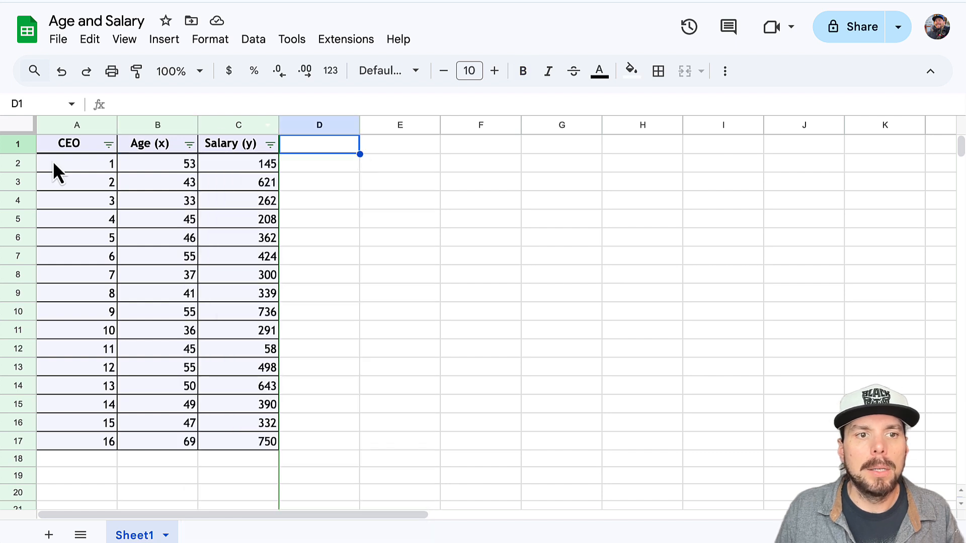
{"action": "left_click", "coordinate": [18, 164]}
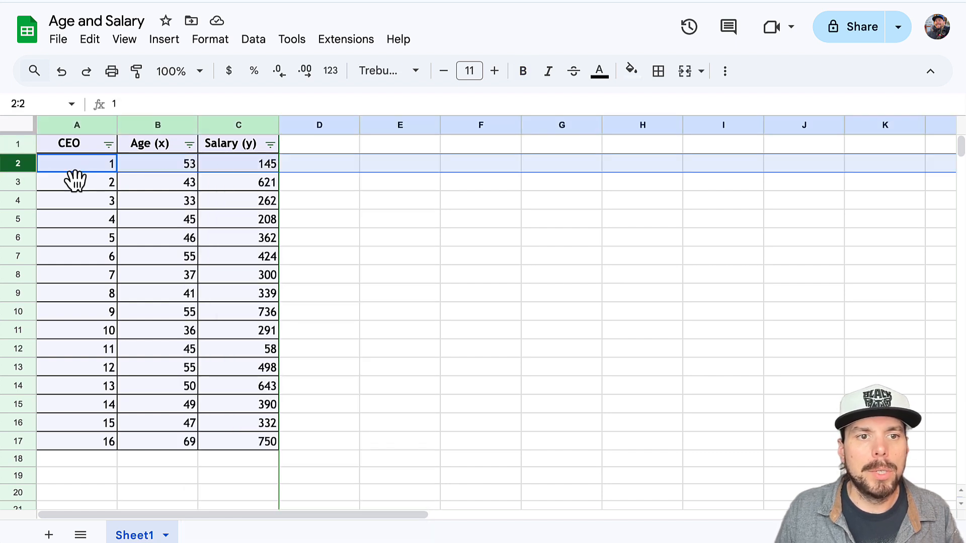
{"action": "left_click", "coordinate": [20, 184]}
{"action": "left_click", "coordinate": [18, 201]}
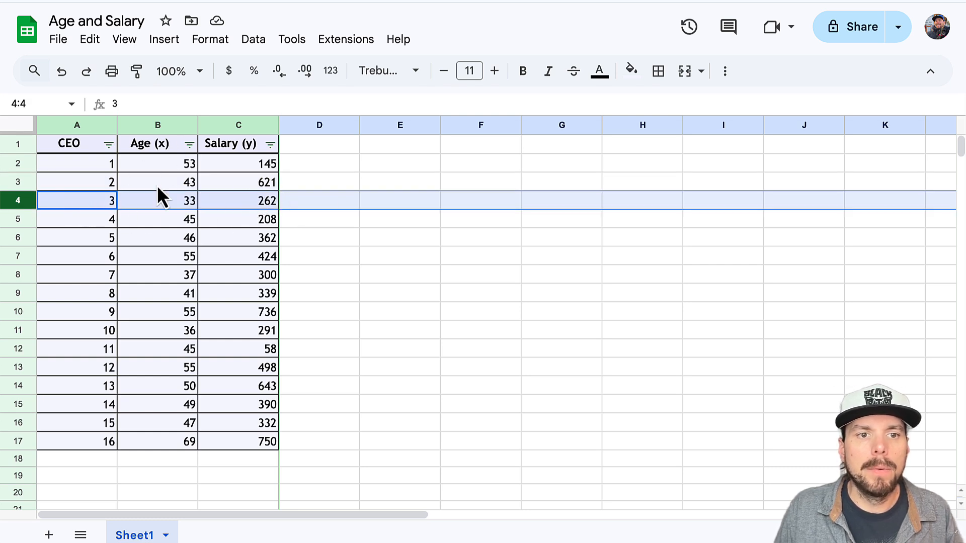
Sort the filtered table by Age (x) from A to Z
{"action": "left_click", "coordinate": [187, 145]}
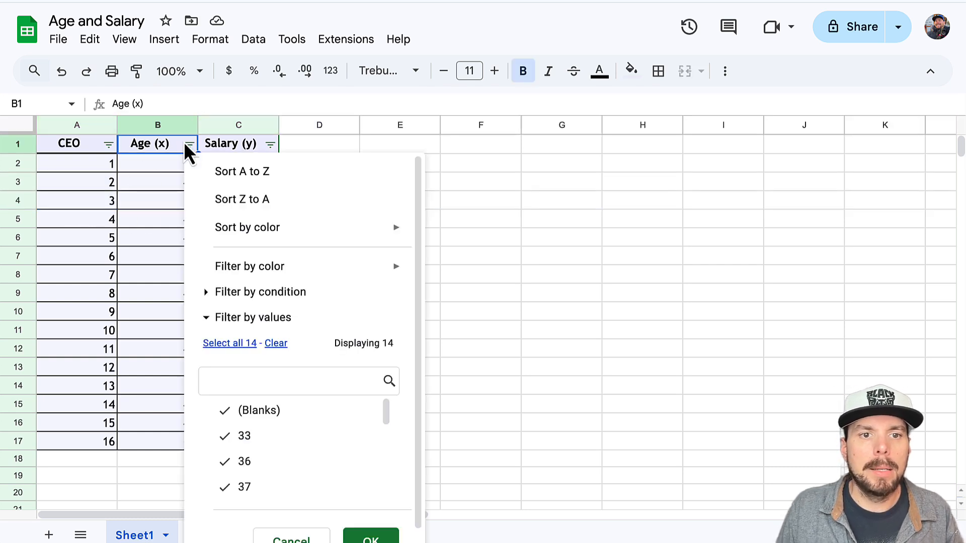
{"action": "left_click", "coordinate": [234, 173]}
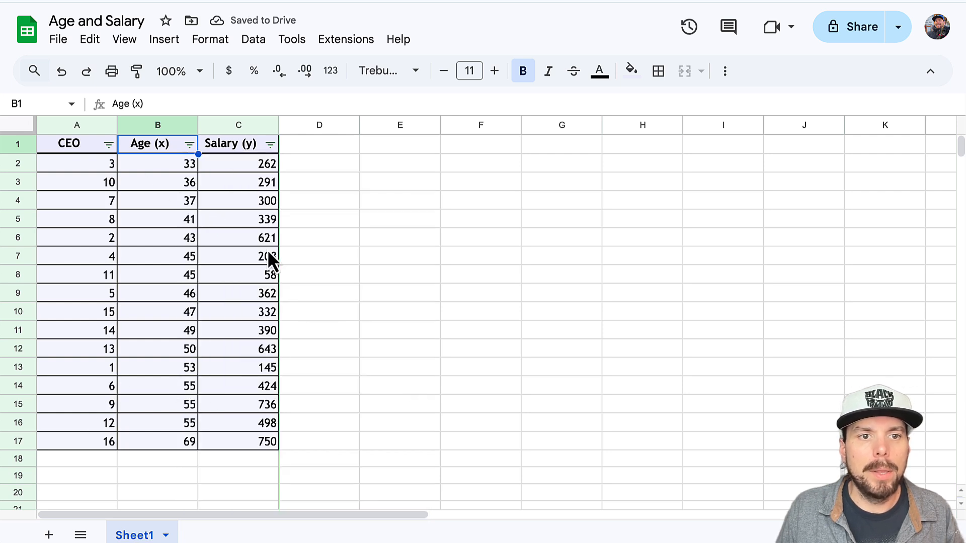
Examine the sorted ages and their matching salaries, splitting the ages into a lower half B2:B9 and an upper half B10:B17
{"action": "left_click", "coordinate": [14, 169]}
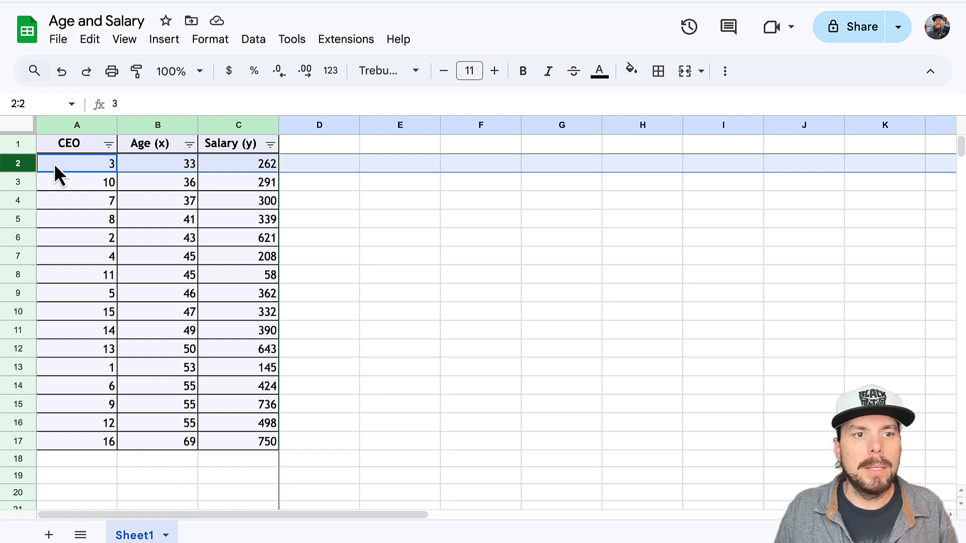
{"action": "mouse_move", "coordinate": [20, 163]}
{"action": "left_mouse_down"}
{"action": "mouse_move", "coordinate": [21, 189]}
{"action": "mouse_move", "coordinate": [19, 166]}
{"action": "left_mouse_up"}
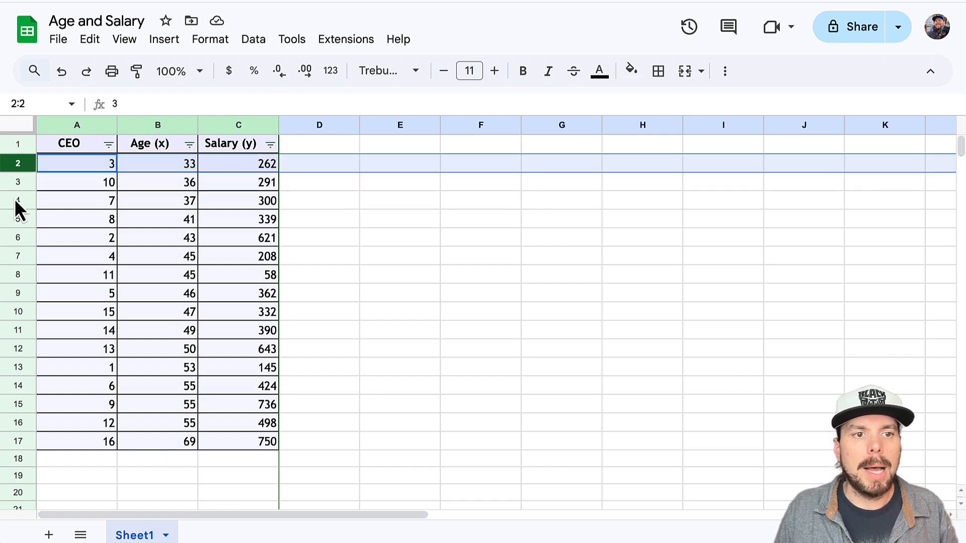
{"action": "left_click_drag", "start_coordinate": [15, 200], "coordinate": [24, 168]}
{"action": "left_click", "coordinate": [229, 162]}
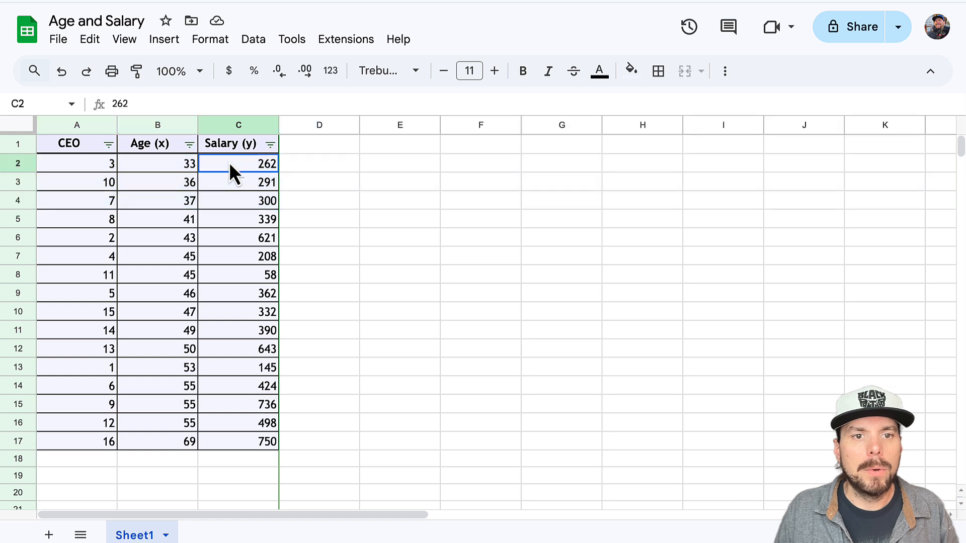
{"action": "left_click_drag", "start_coordinate": [229, 162], "coordinate": [225, 205]}
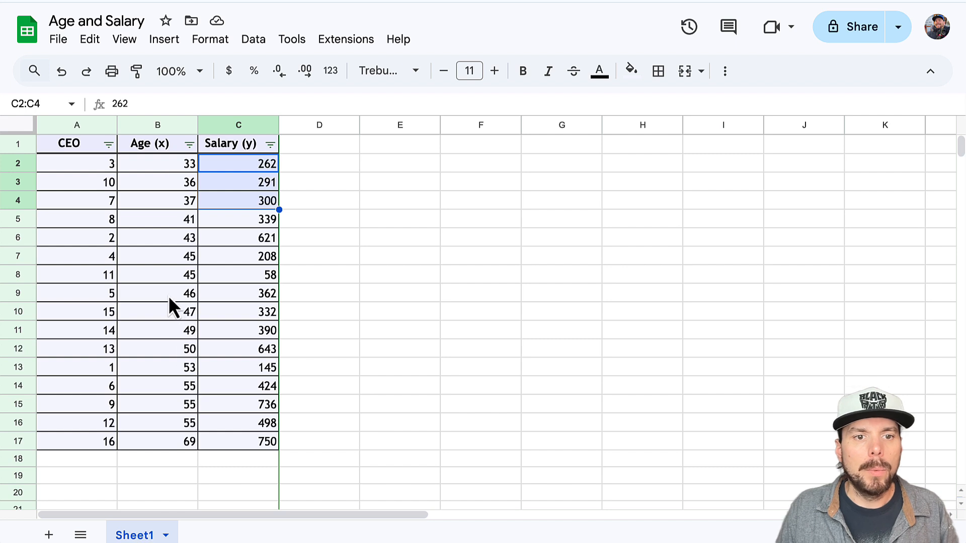
{"action": "left_click_drag", "start_coordinate": [157, 170], "coordinate": [164, 439]}
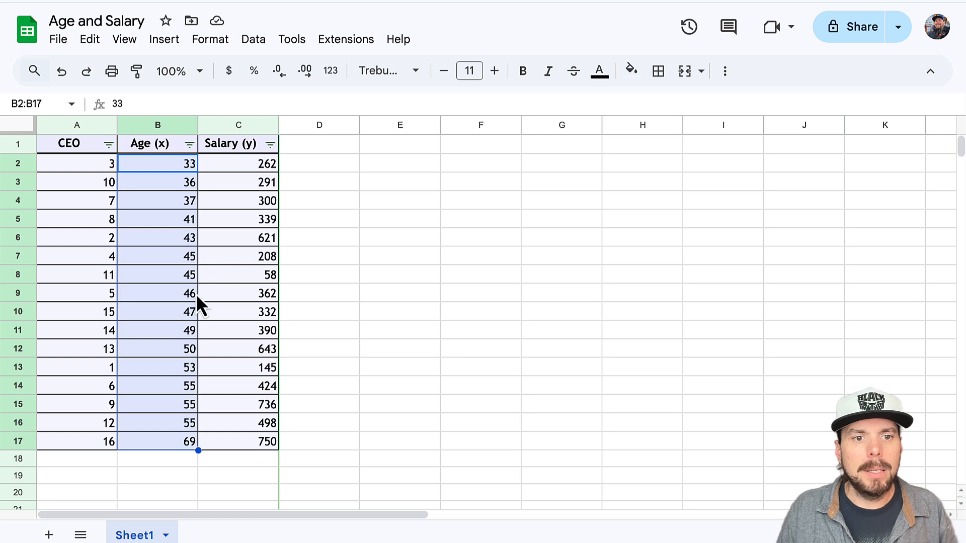
{"action": "left_click_drag", "start_coordinate": [157, 167], "coordinate": [174, 439]}
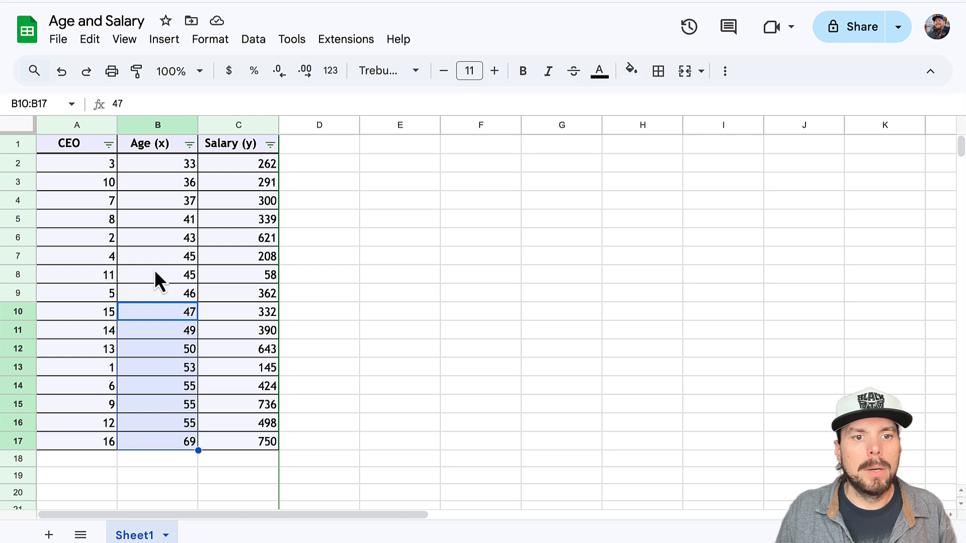
{"action": "left_click_drag", "start_coordinate": [157, 294], "coordinate": [169, 166]}
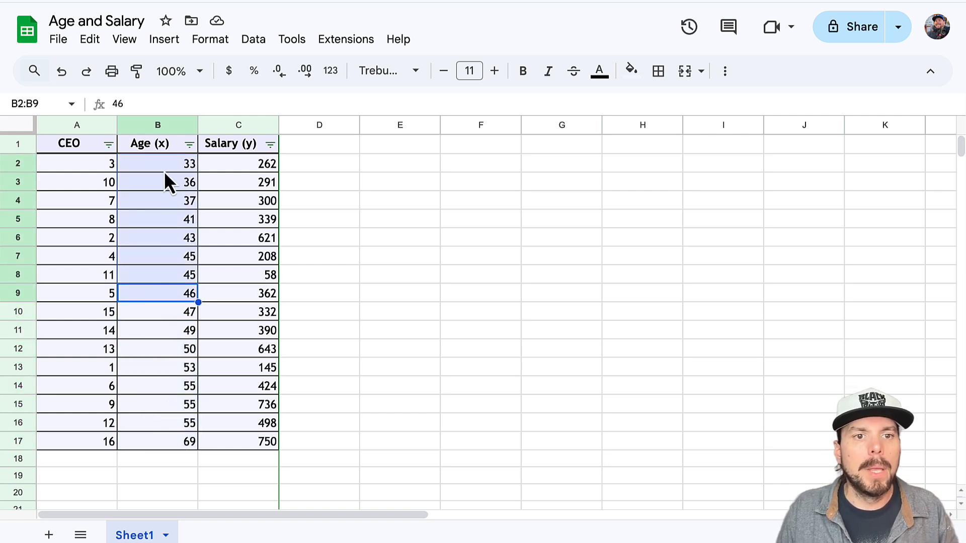
{"action": "left_click_drag", "start_coordinate": [231, 164], "coordinate": [249, 292]}
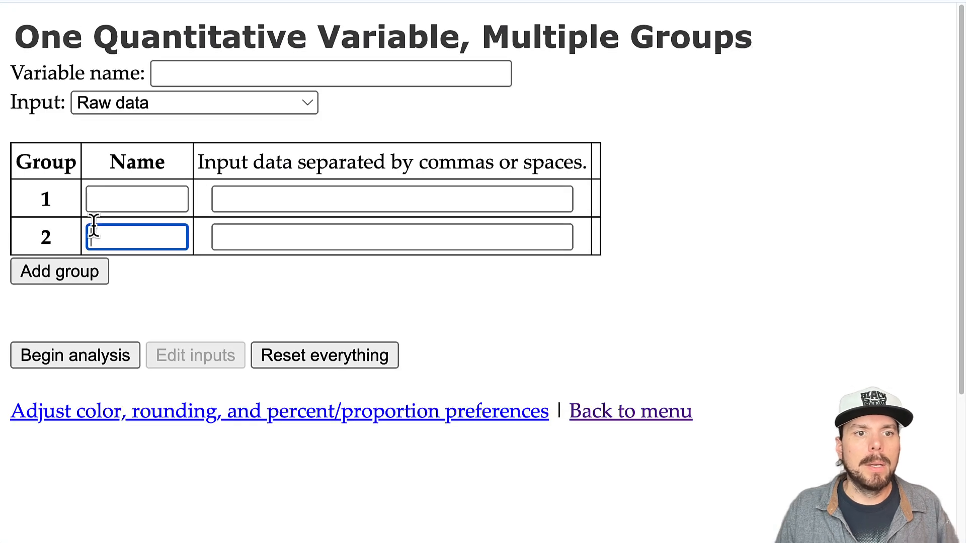
Name group 1 "46 and younger" and group 2 "47 and older"
{"action": "left_click", "coordinate": [102, 204]}
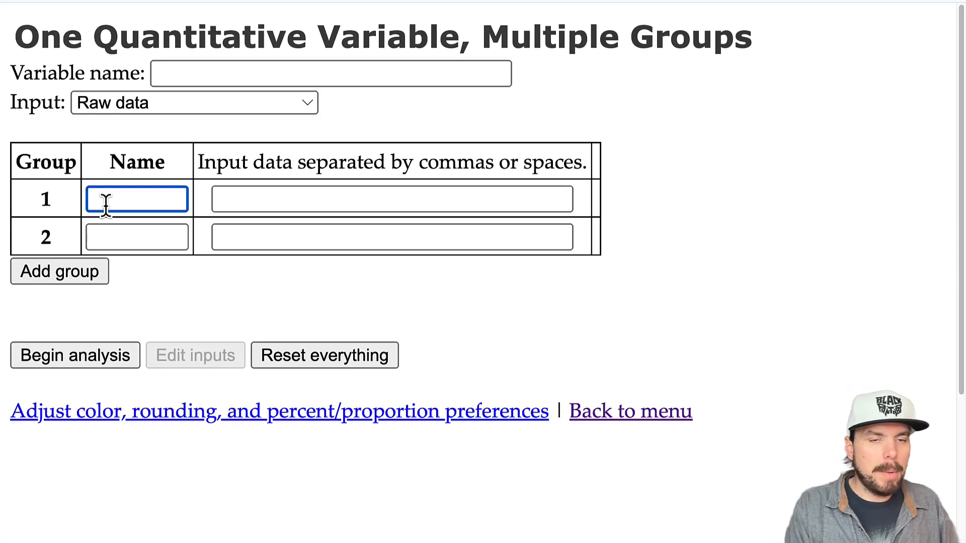
{"action": "type", "text": "4"}
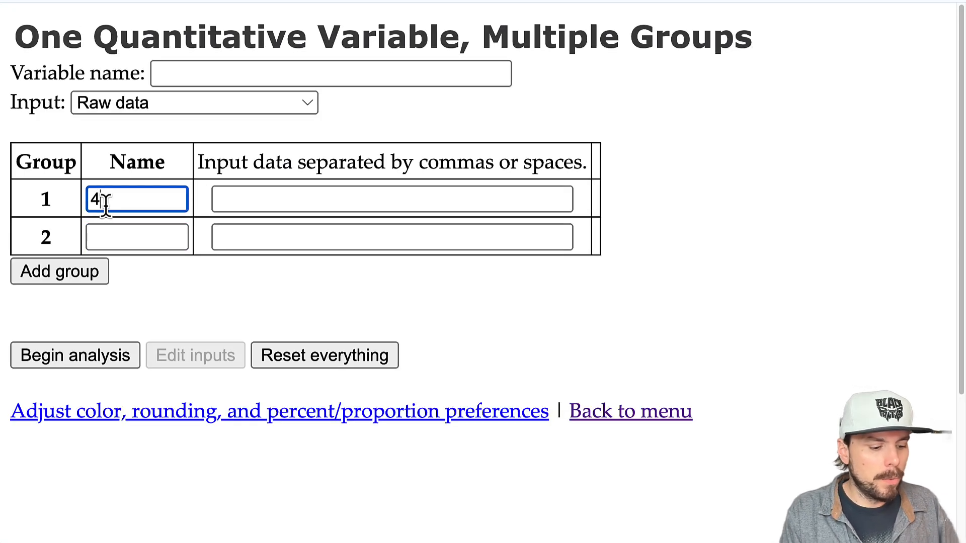
{"action": "type", "text": "0 and younger"}
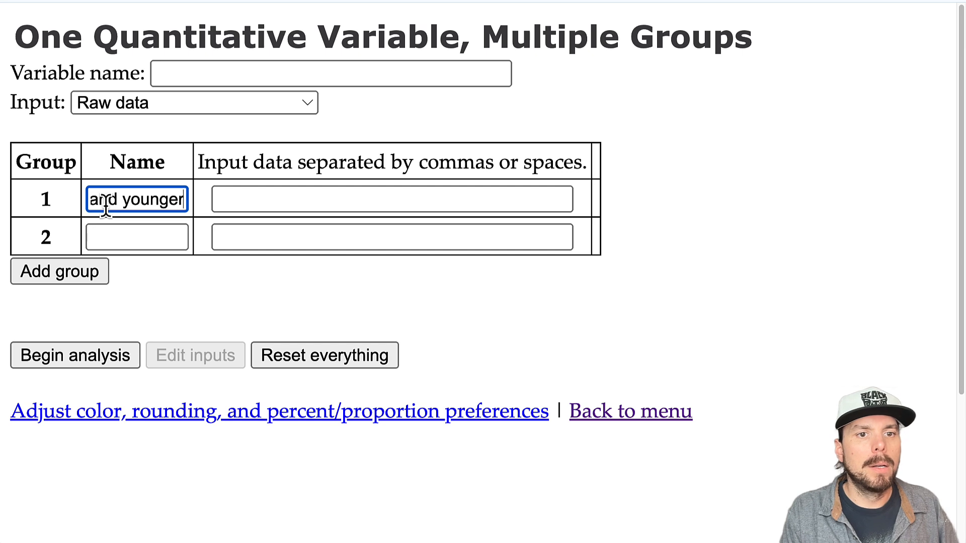
{"action": "key", "text": "Tab"}
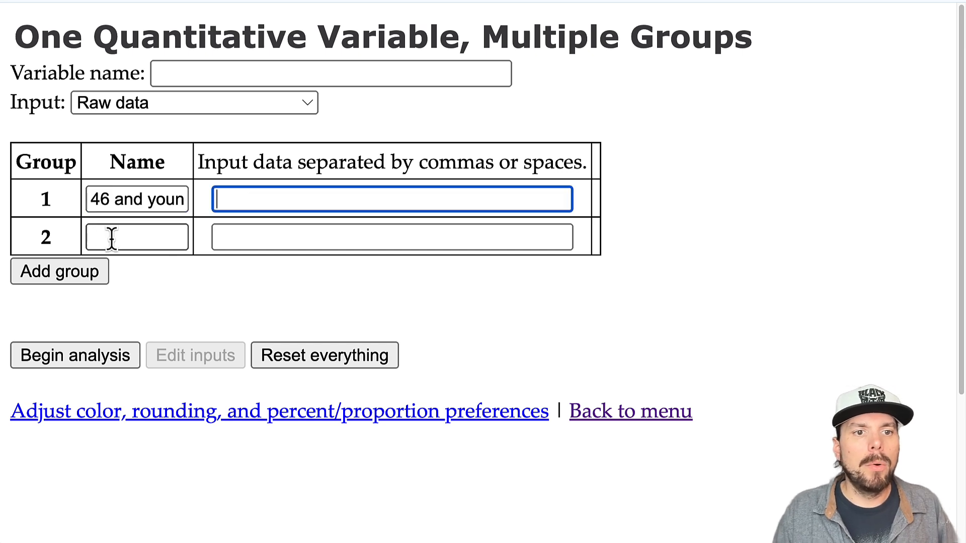
{"action": "left_click", "coordinate": [112, 237]}
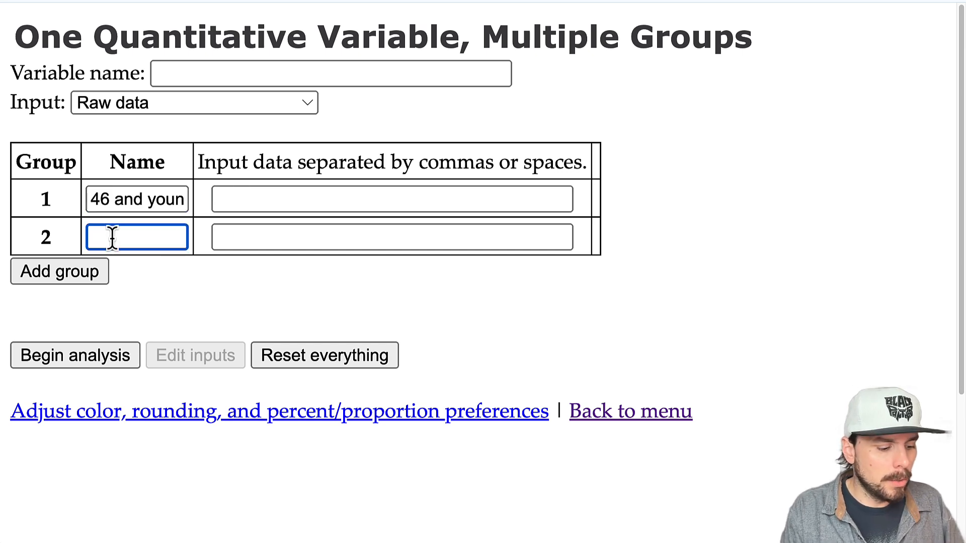
{"action": "type", "text": "47 and"}
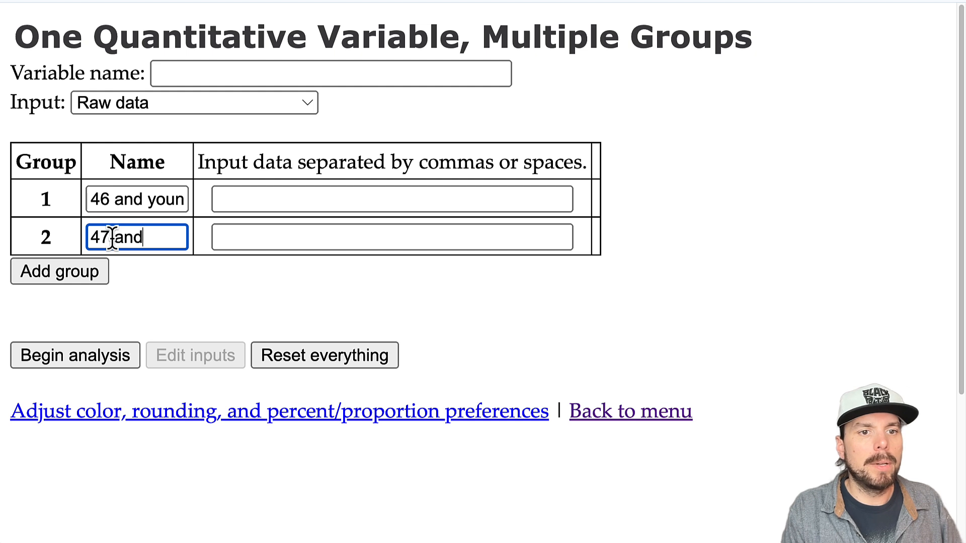
{"action": "type", "text": " older"}
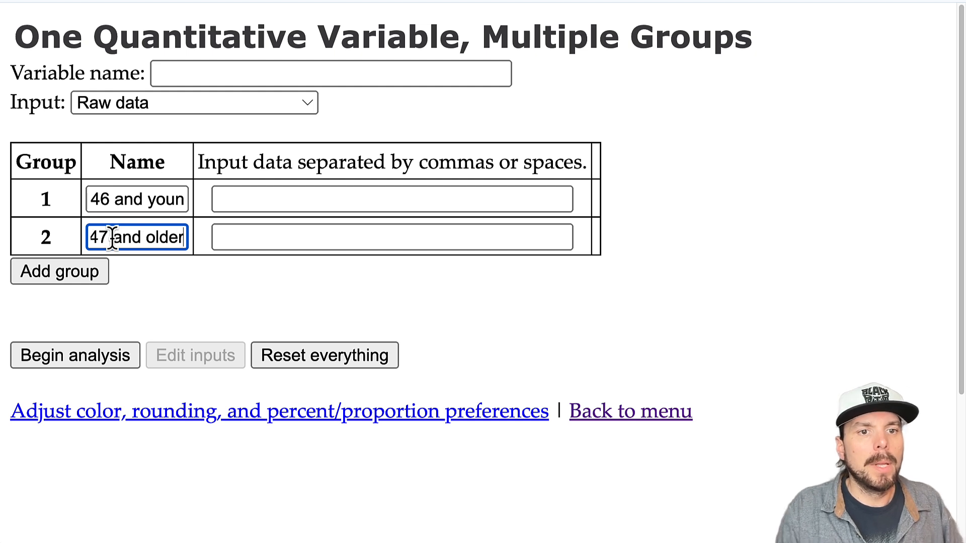
Set the variable name to "Salary of CEOs (Thousands of Dollars)"
{"action": "left_click", "coordinate": [220, 75]}
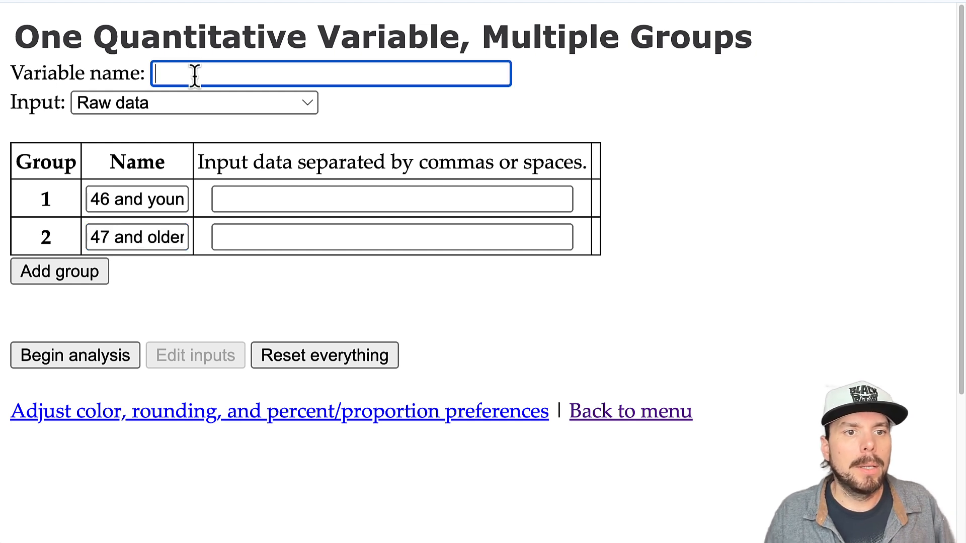
{"action": "type", "text": "S"}
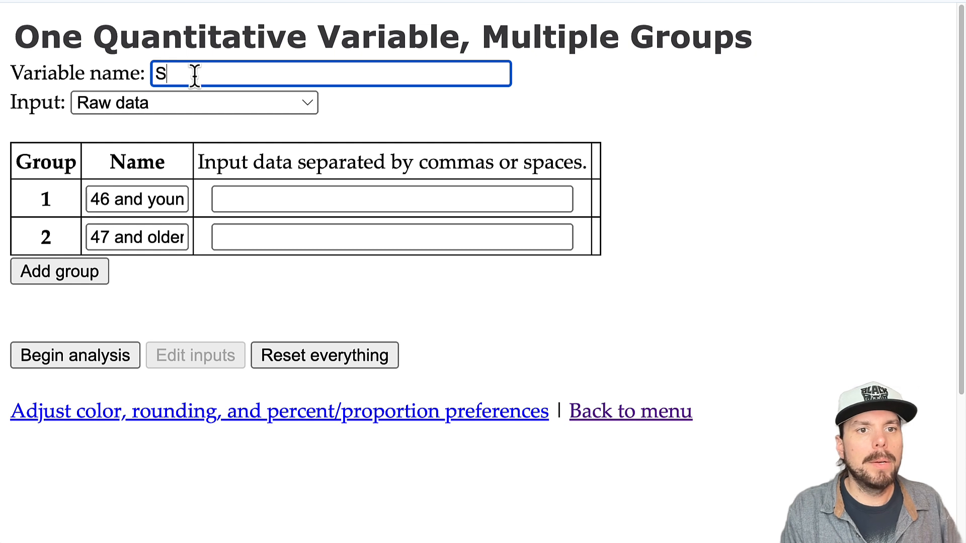
{"action": "type", "text": "alary of C"}
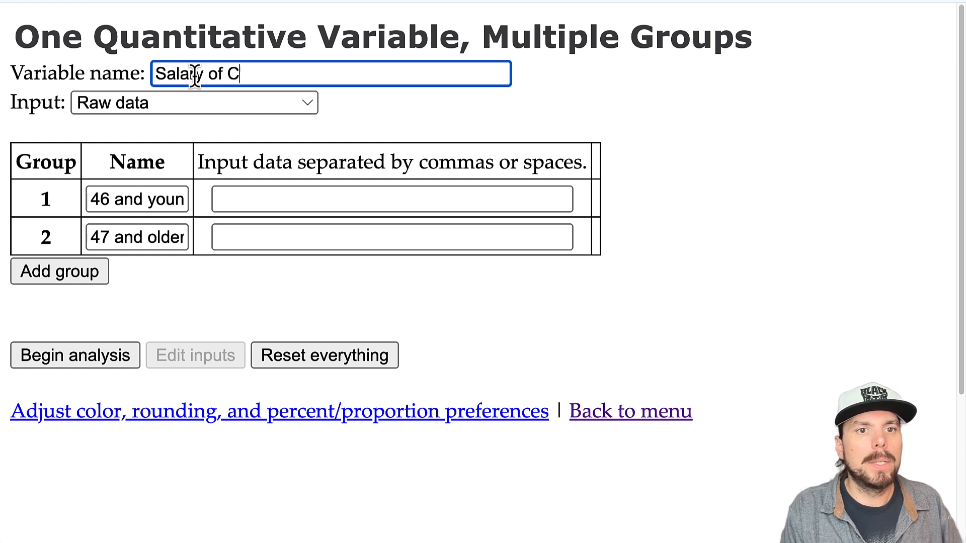
{"action": "type", "text": "EOs"}
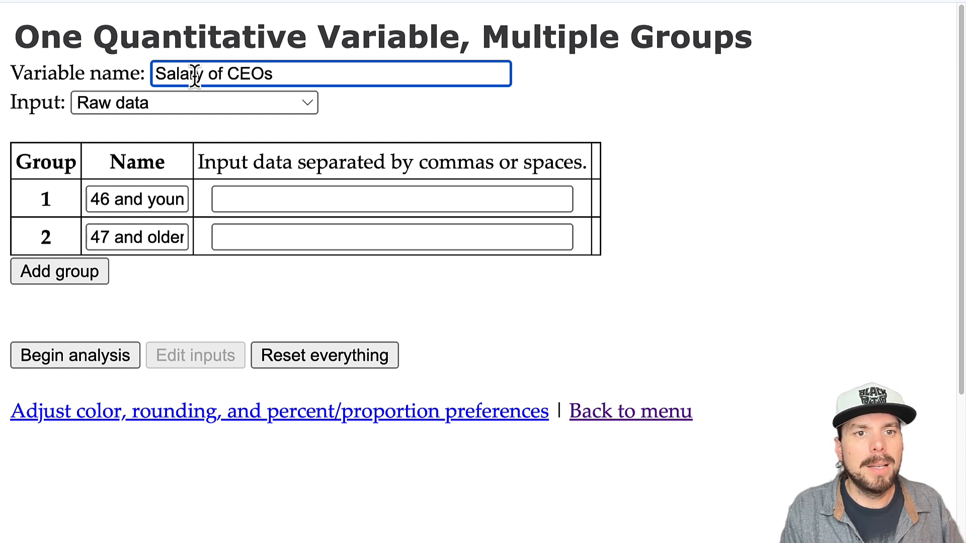
{"action": "type", "text": " ("}
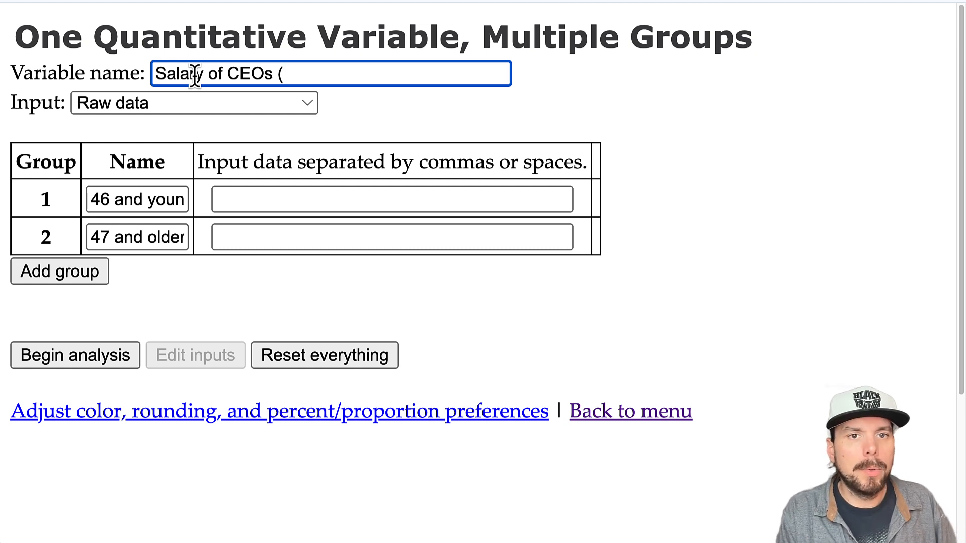
{"action": "type", "text": "Thousands of "}
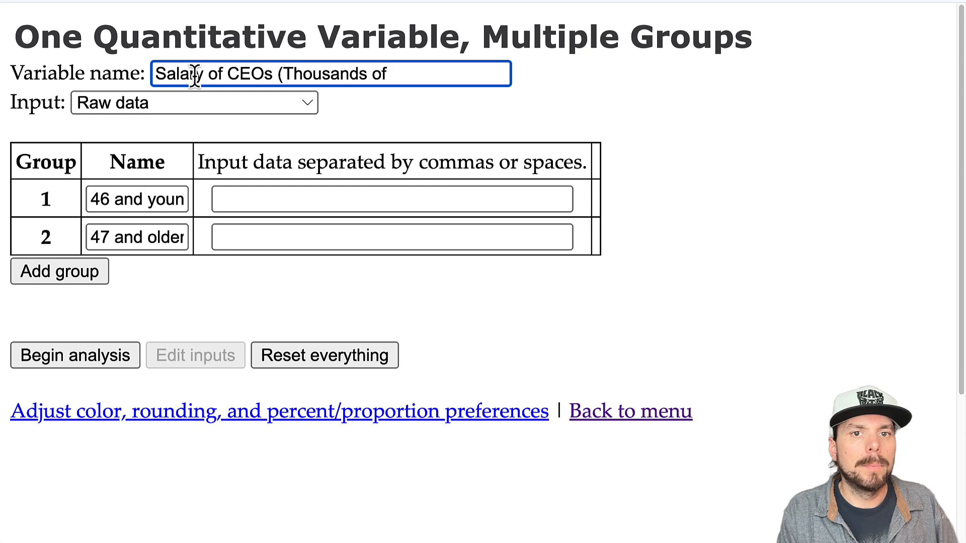
{"action": "type", "text": "Dollars)"}
{"action": "key", "text": "Tab"}
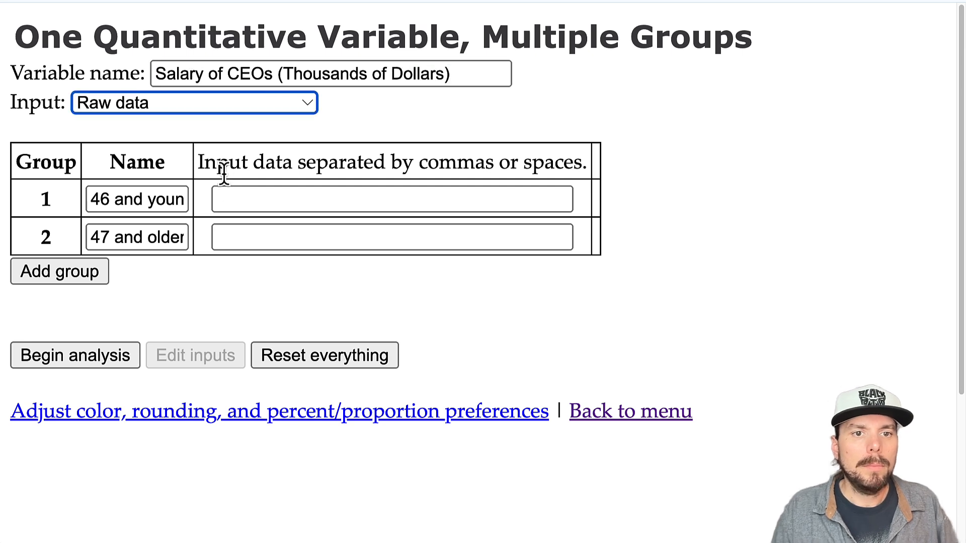
Copy the younger half's salaries, C2:C9, from the Age and Salary sheet in Google Sheets into group 1's data in the applet
{"action": "key", "text": "Tab"}
{"action": "left_click", "coordinate": [241, 203]}
{"action": "left_click", "coordinate": [254, 1]}
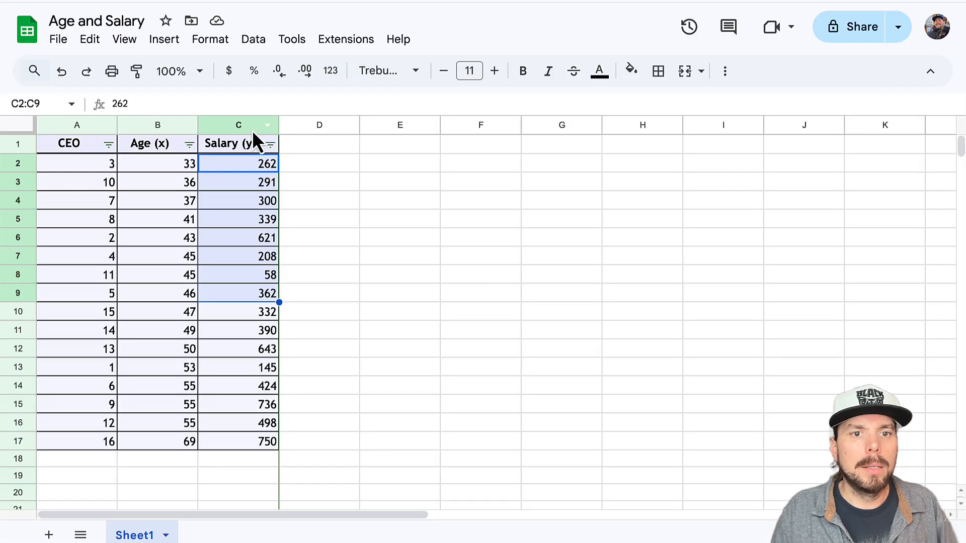
{"action": "key", "text": "super+c"}
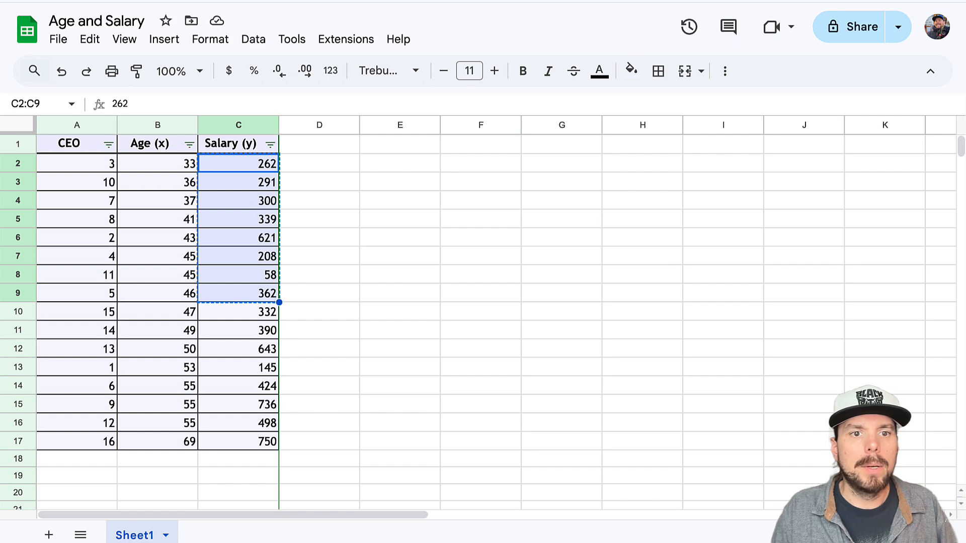
{"action": "left_click", "coordinate": [289, 1]}
{"action": "key", "text": "super+v"}
Copy the older half's salaries, C10:C17, from the Google Sheets spreadsheet into group 2's data in the applet
{"action": "left_click", "coordinate": [242, 229]}
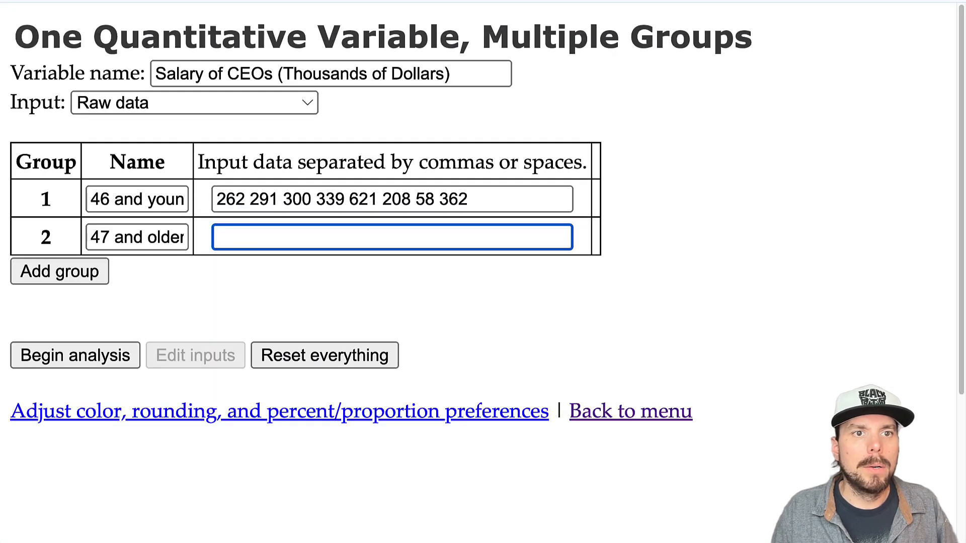
{"action": "left_click", "coordinate": [254, 1]}
{"action": "left_click_drag", "start_coordinate": [256, 313], "coordinate": [258, 439]}
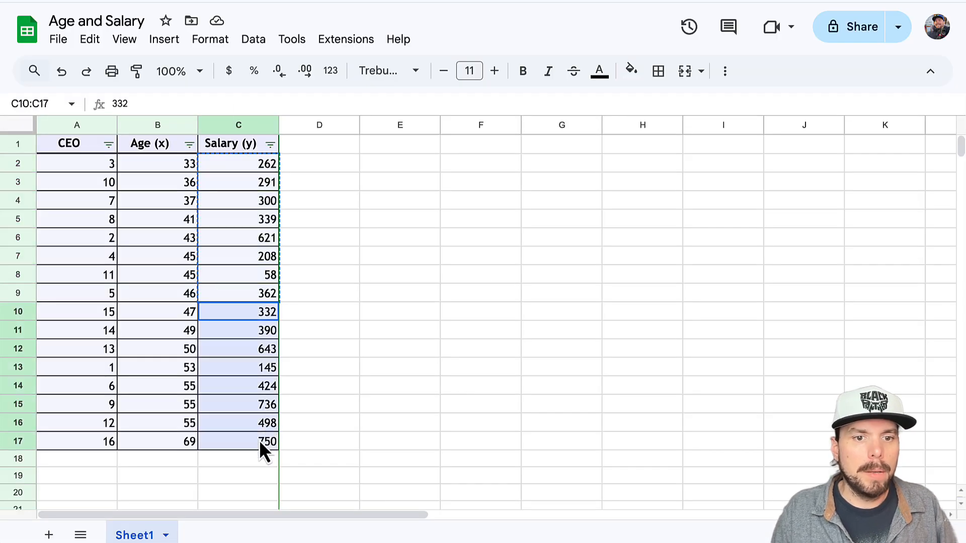
{"action": "key", "text": "super+c"}
{"action": "left_click", "coordinate": [289, 1]}
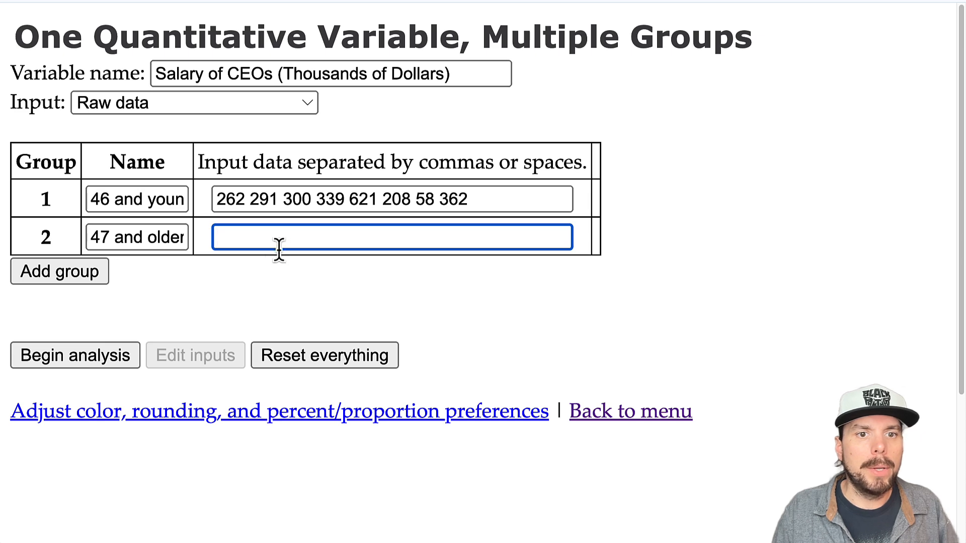
{"action": "key", "text": "super+v"}
Run the analysis of both groups and set the graph type to Boxplot
{"action": "left_click", "coordinate": [112, 352]}
{"action": "scroll", "coordinate": [424, 288], "scroll_direction": "down", "scroll_amount": 6}
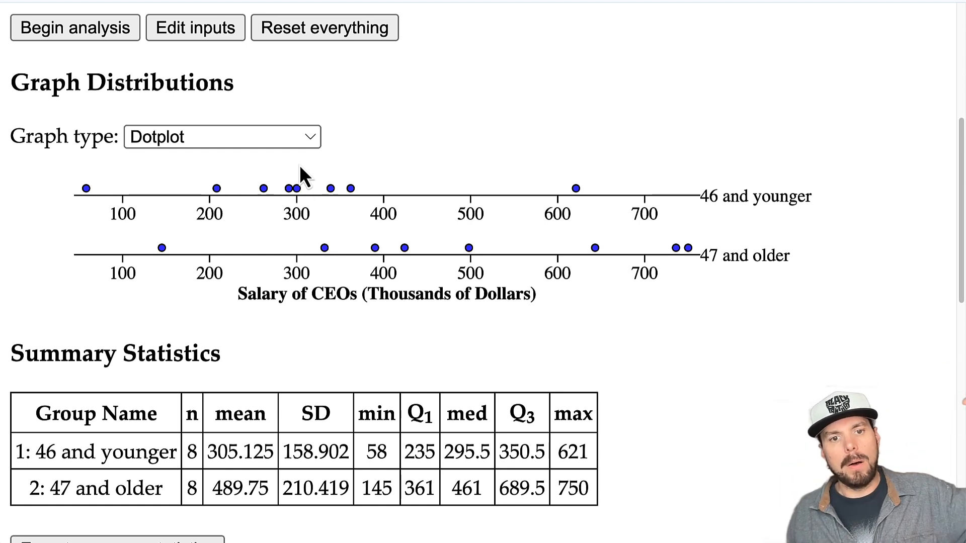
{"action": "left_click", "coordinate": [255, 137]}
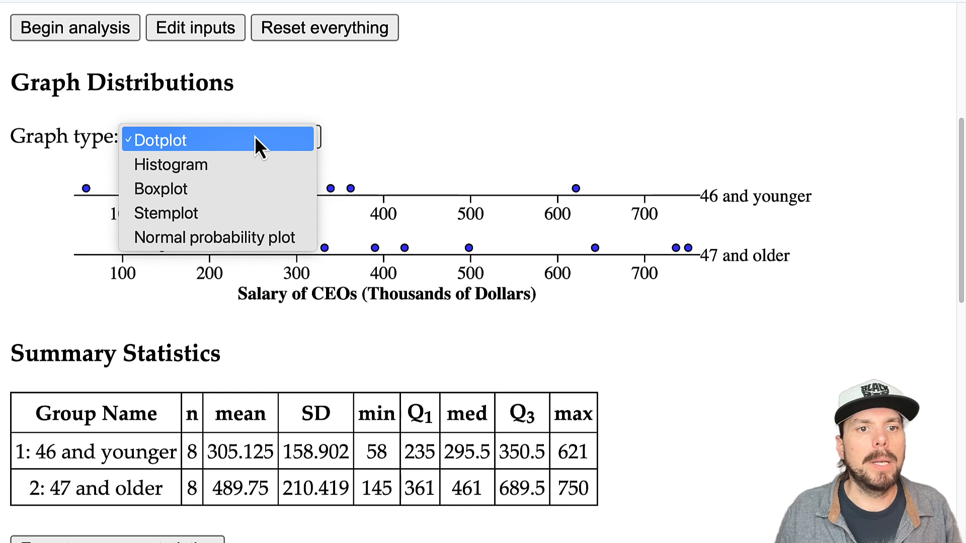
{"action": "left_click", "coordinate": [222, 190]}
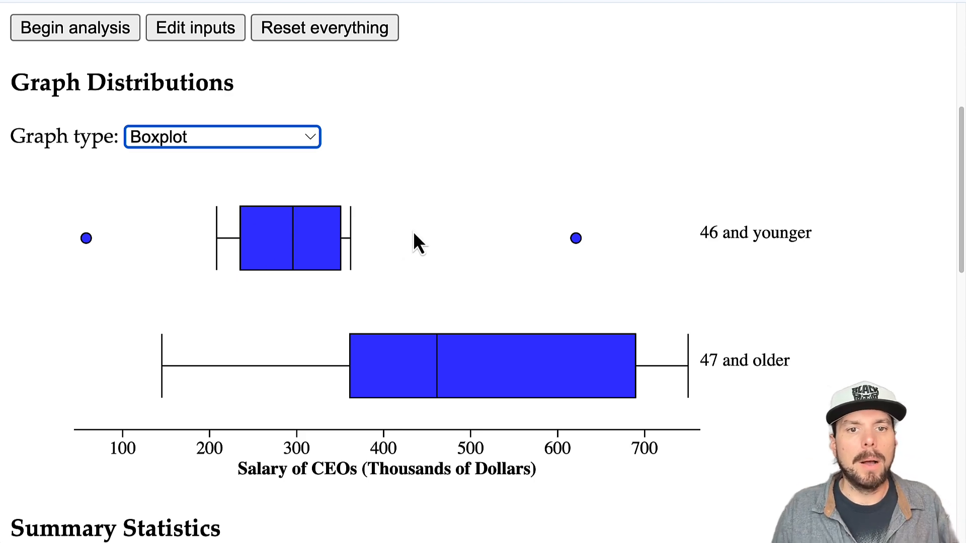
Examine the outliers and spread in the boxplots and compare the two groups' standard deviations in the summary statistics
{"action": "scroll", "coordinate": [426, 241], "scroll_direction": "down", "scroll_amount": 1}
{"action": "scroll", "coordinate": [426, 236], "scroll_direction": "down", "scroll_amount": 5}
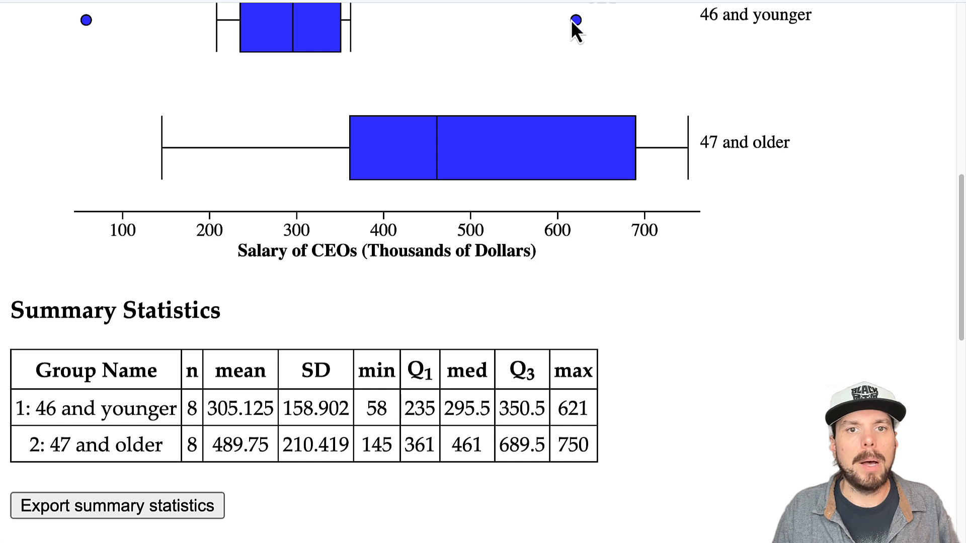
{"action": "scroll", "coordinate": [387, 271], "scroll_direction": "up", "scroll_amount": 1}
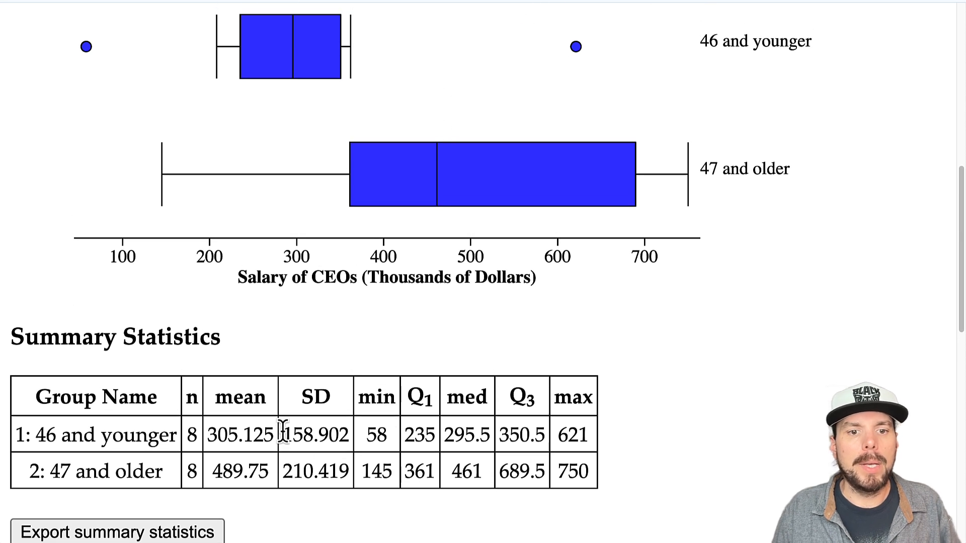
{"action": "left_click_drag", "start_coordinate": [283, 432], "coordinate": [354, 445]}
{"action": "left_click_drag", "start_coordinate": [283, 471], "coordinate": [350, 475]}
{"action": "scroll", "coordinate": [777, 251], "scroll_direction": "up", "scroll_amount": 1}
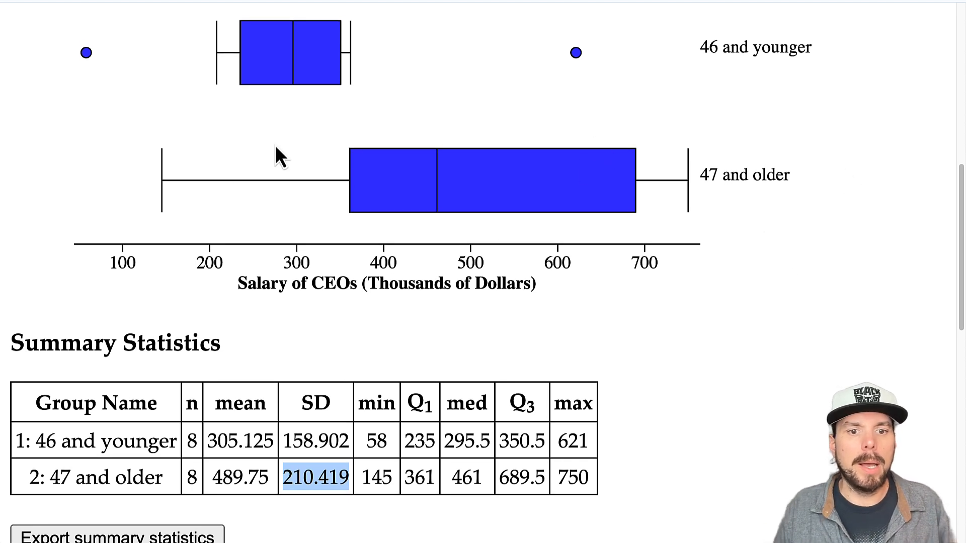
{"action": "double_click", "coordinate": [299, 482]}
{"action": "scroll", "coordinate": [528, 270], "scroll_direction": "up", "scroll_amount": 2}
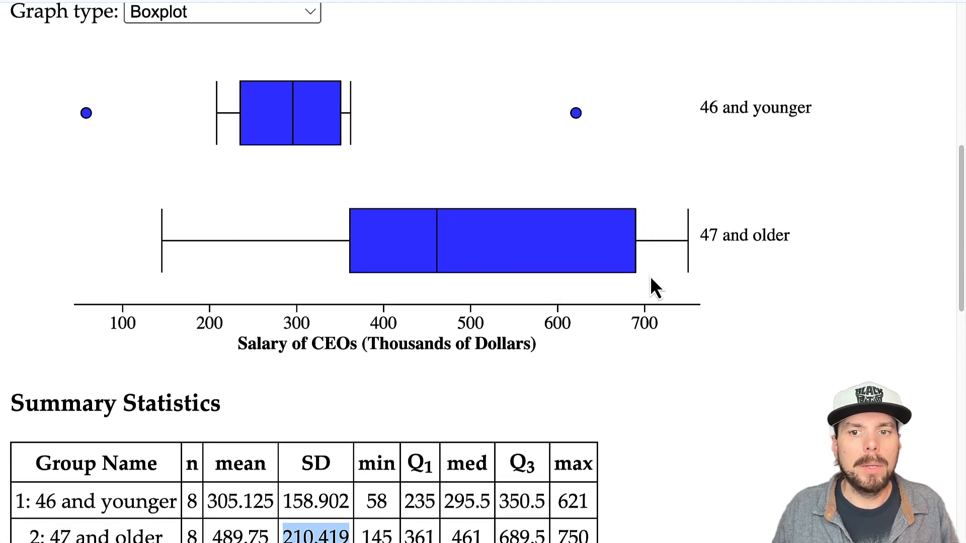
Compare the two groups' mean salaries in the summary statistics, and review the boxplots and the entered data
{"action": "scroll", "coordinate": [452, 392], "scroll_direction": "down", "scroll_amount": 3}
{"action": "double_click", "coordinate": [223, 448]}
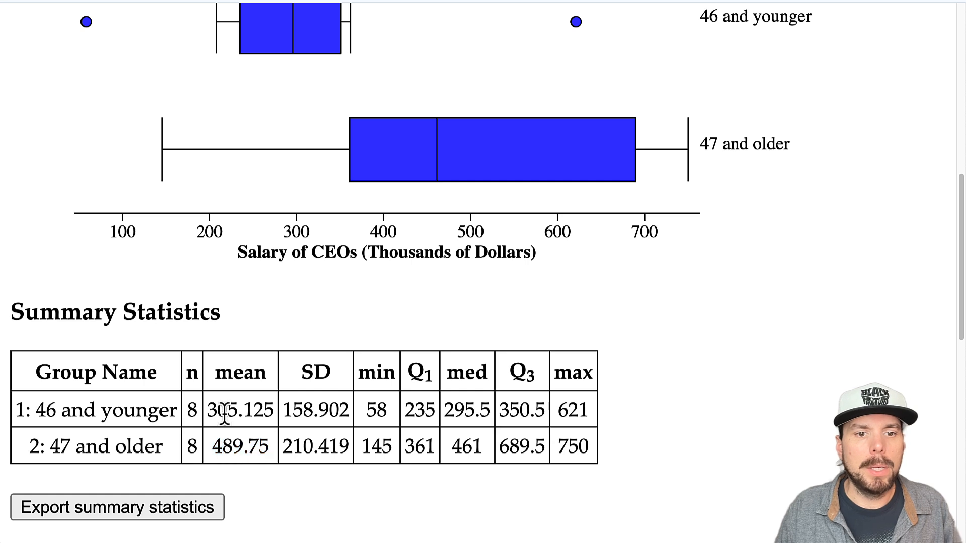
{"action": "double_click", "coordinate": [222, 407]}
{"action": "double_click", "coordinate": [229, 448]}
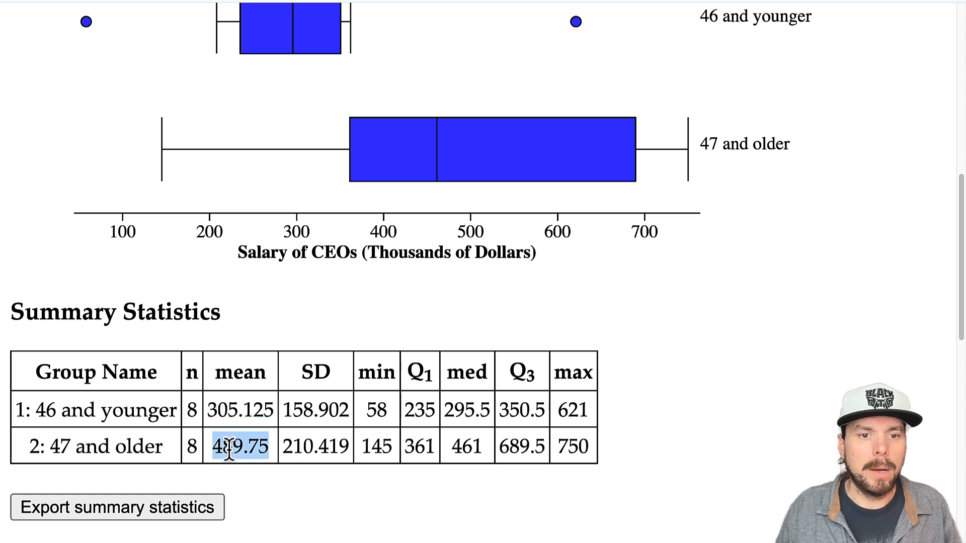
{"action": "scroll", "coordinate": [389, 319], "scroll_direction": "up", "scroll_amount": 2}
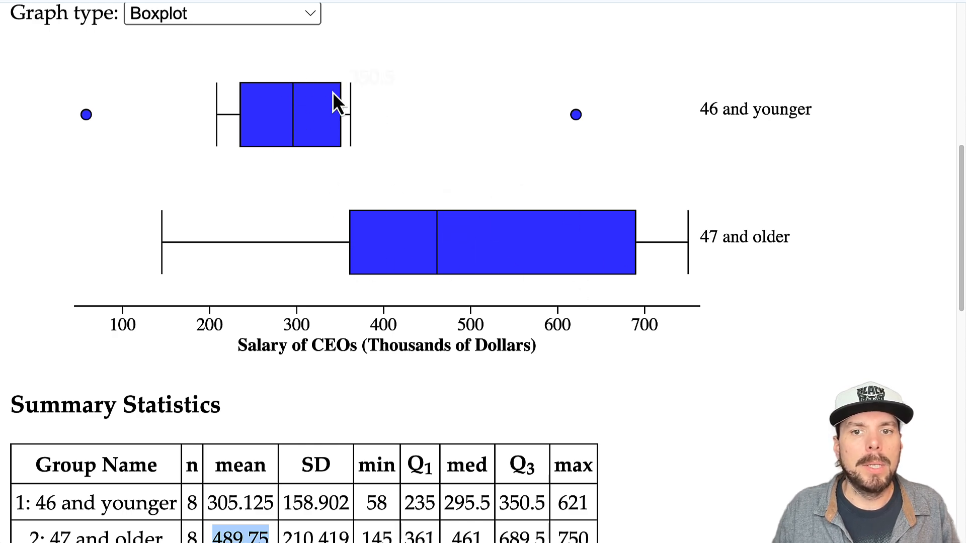
{"action": "scroll", "coordinate": [654, 302], "scroll_direction": "down", "scroll_amount": 2}
{"action": "scroll", "coordinate": [735, 321], "scroll_direction": "up", "scroll_amount": 1}
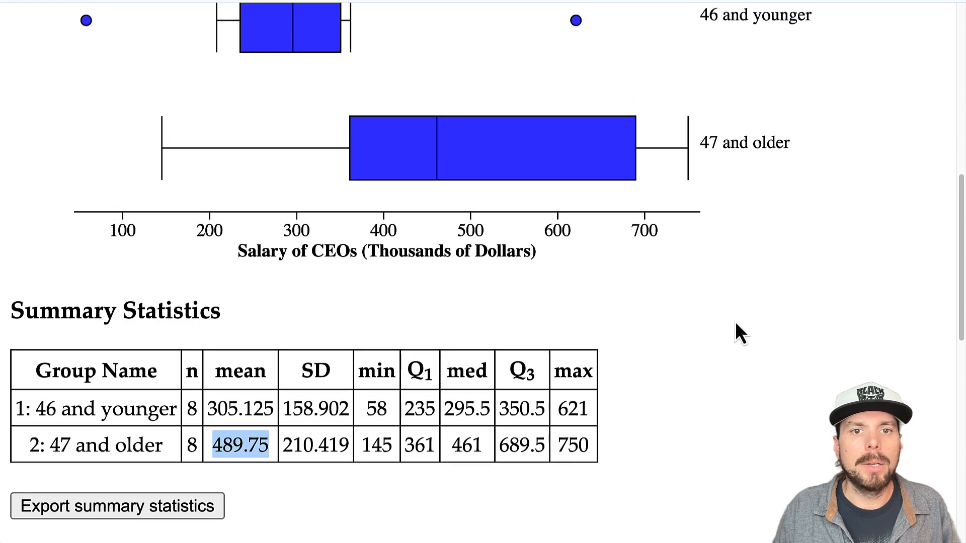
{"action": "scroll", "coordinate": [737, 320], "scroll_direction": "up", "scroll_amount": 1}
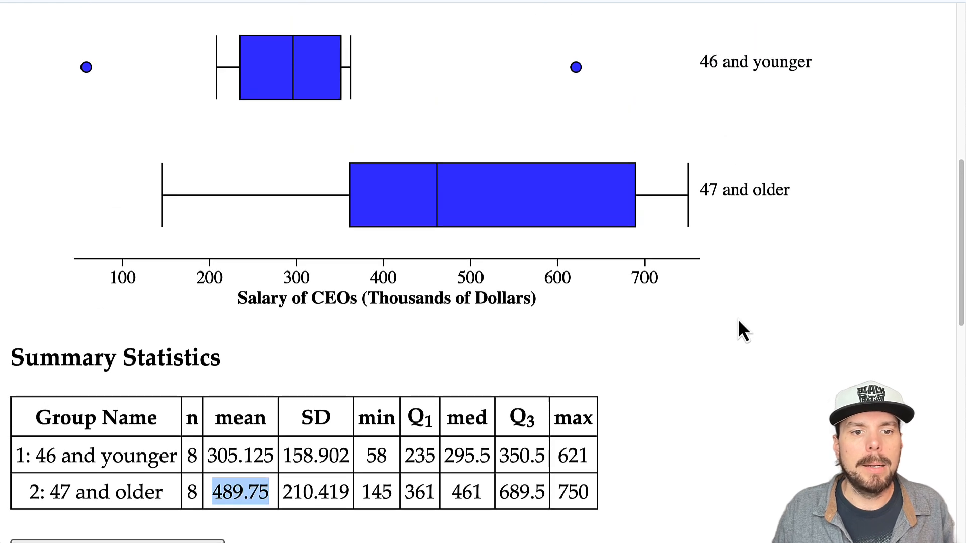
{"action": "scroll", "coordinate": [730, 294], "scroll_direction": "up", "scroll_amount": 1}
{"action": "scroll", "coordinate": [723, 282], "scroll_direction": "up", "scroll_amount": 6}
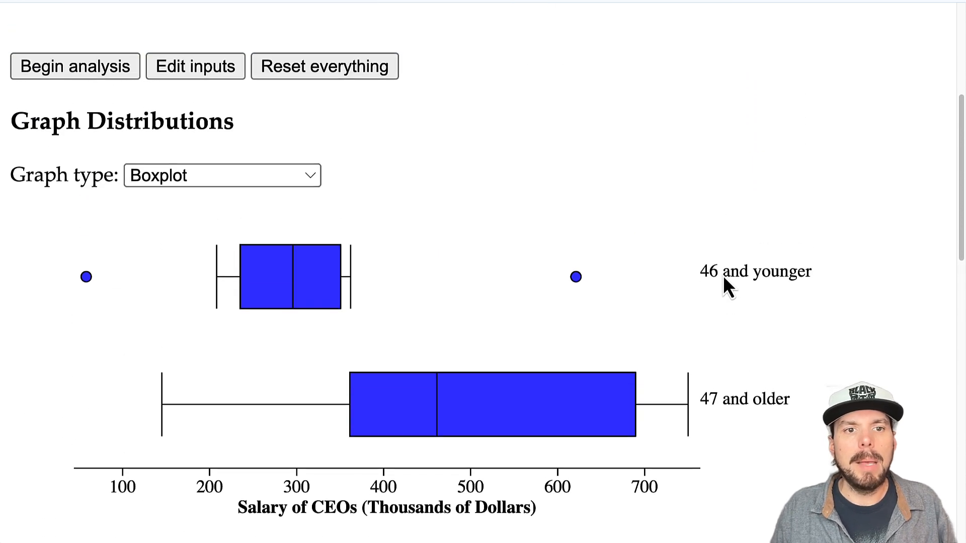
{"action": "scroll", "coordinate": [724, 280], "scroll_direction": "up", "scroll_amount": 4}
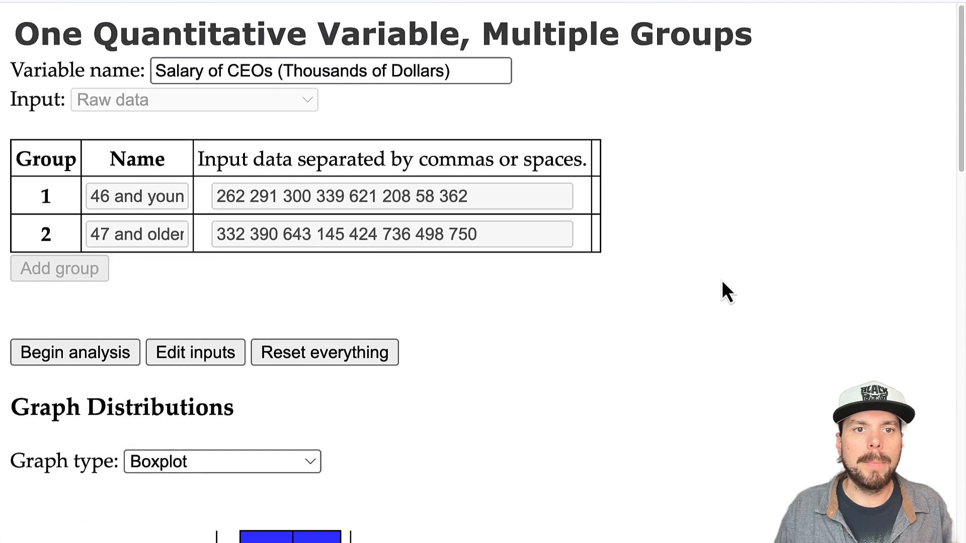